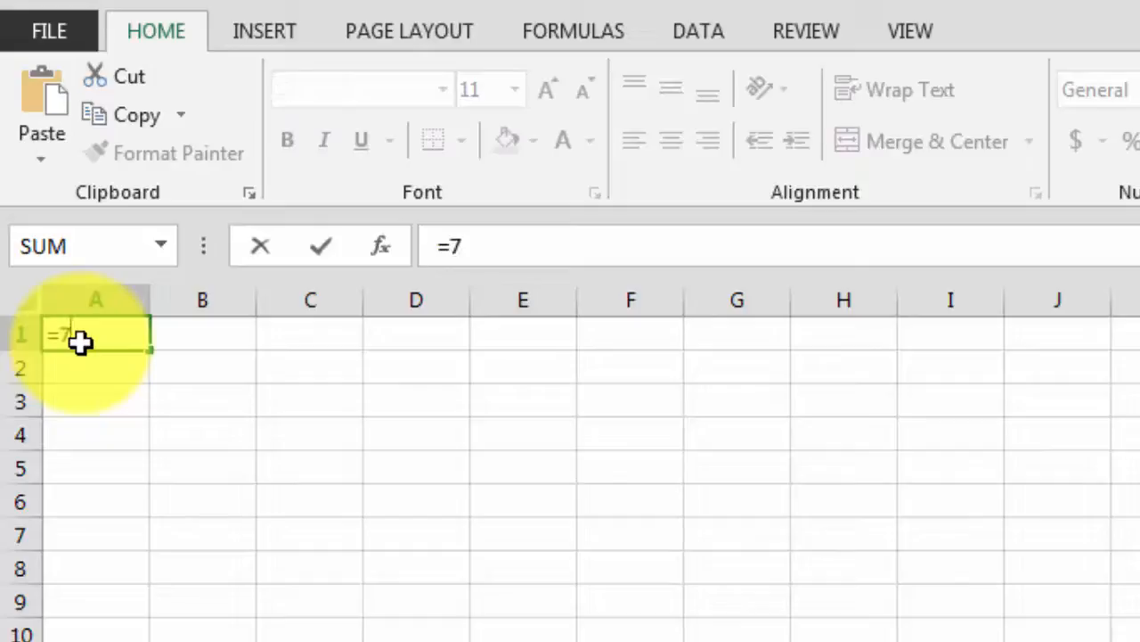
Step: Complete the formula in cell A1 as =7+8*3/2-4 and enter it
type("+8*")
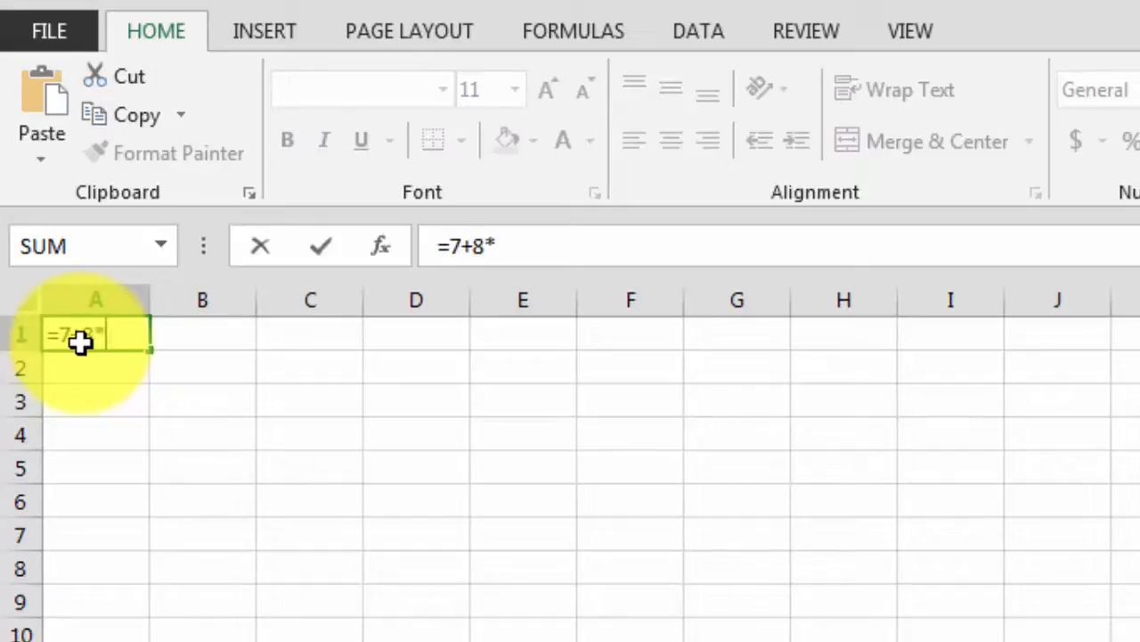
type("3/")
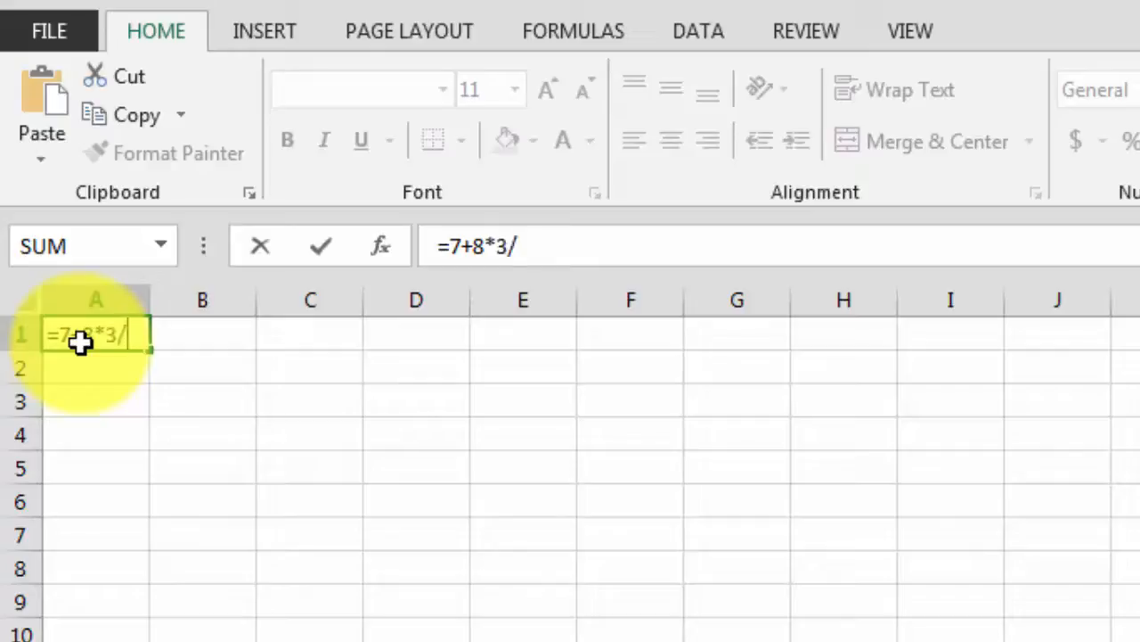
type("2-4")
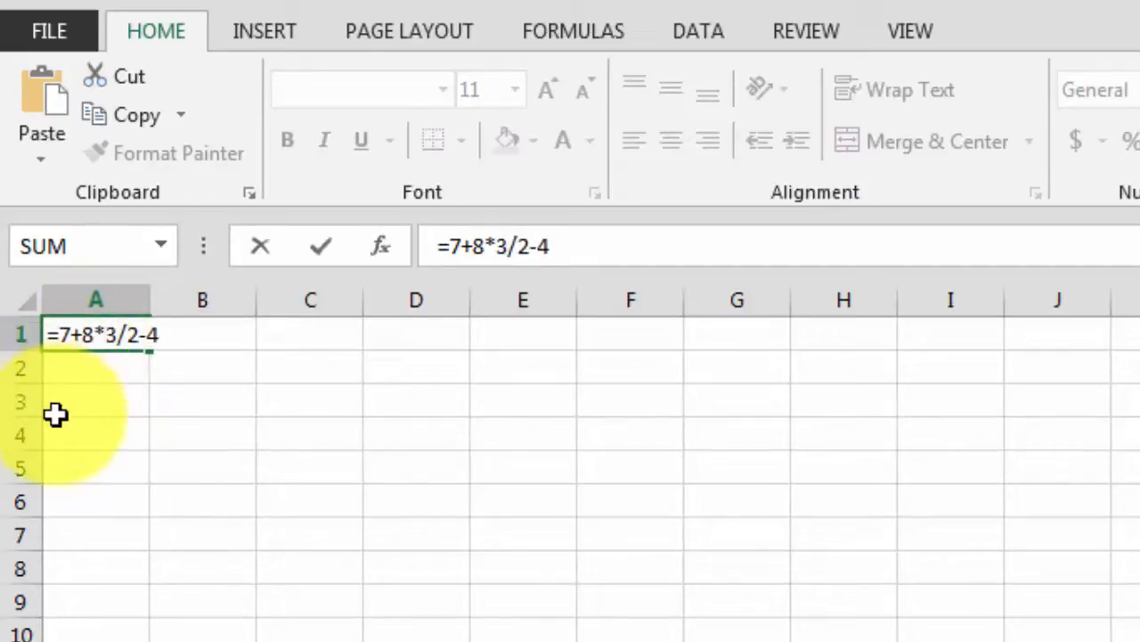
key("Return")
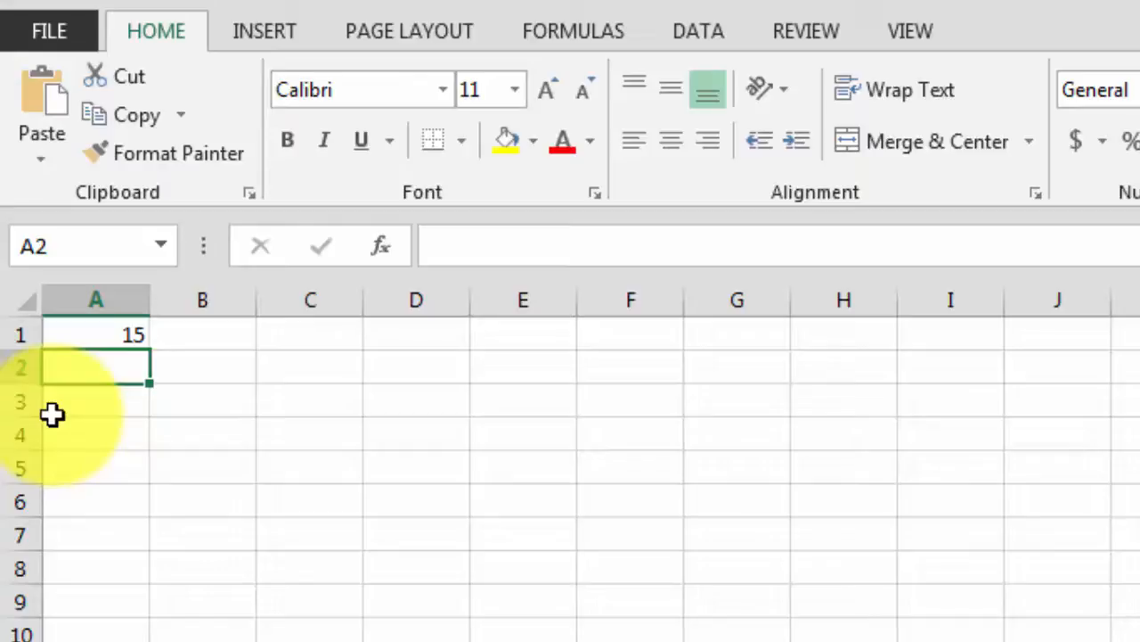
Step: Inspect the formula behind cell A1 in edit mode, leaving its contents as they are
double_click(72, 334)
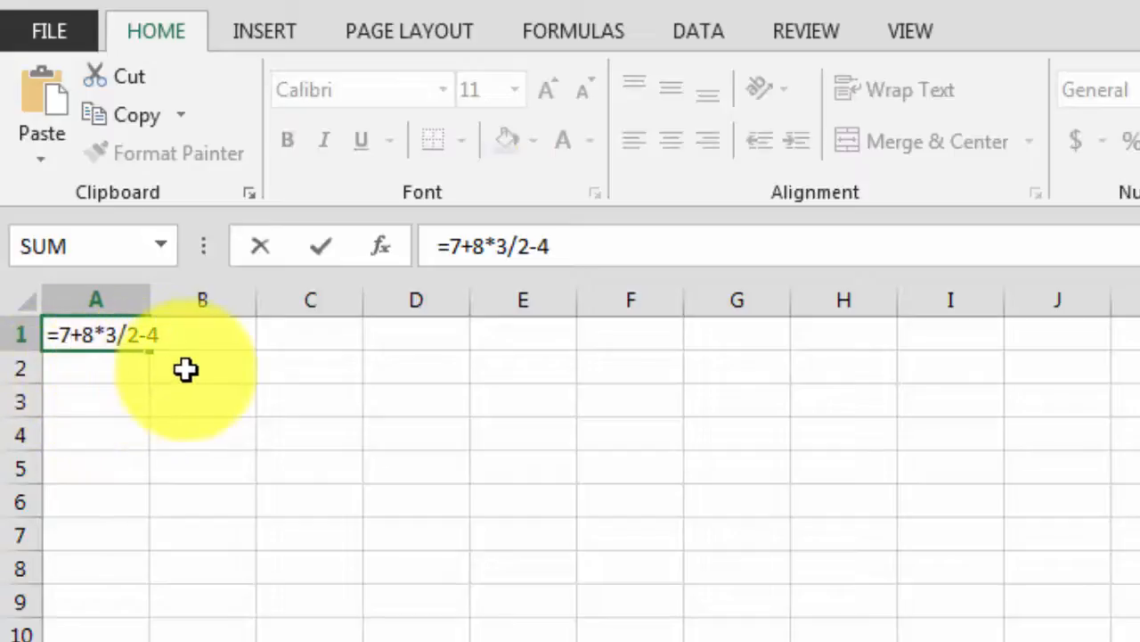
left_click(437, 247)
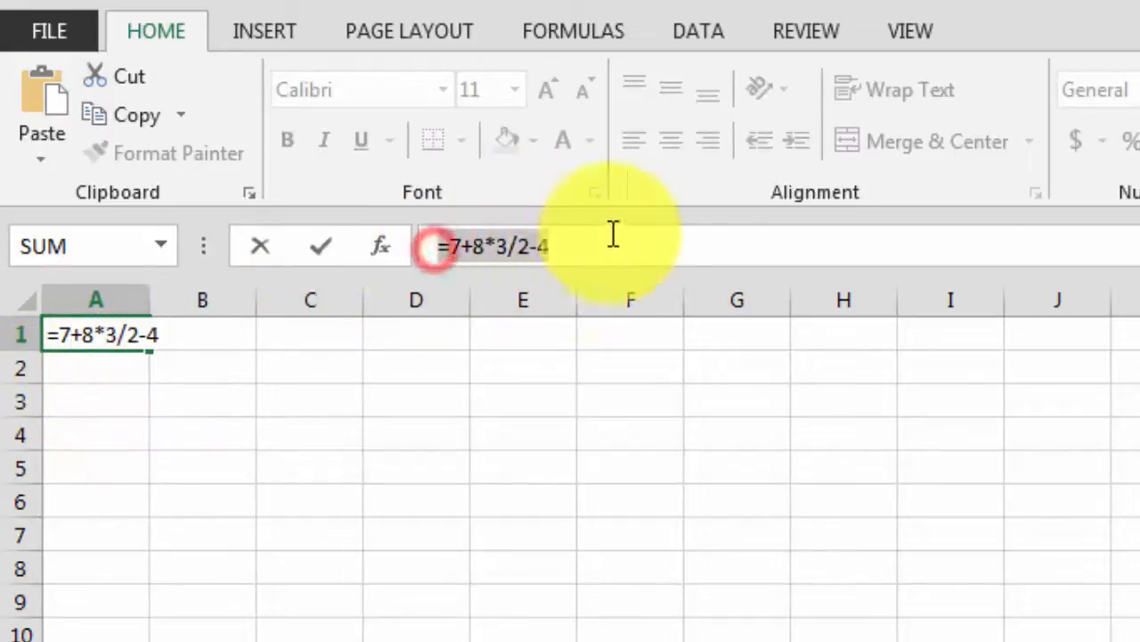
key("Return")
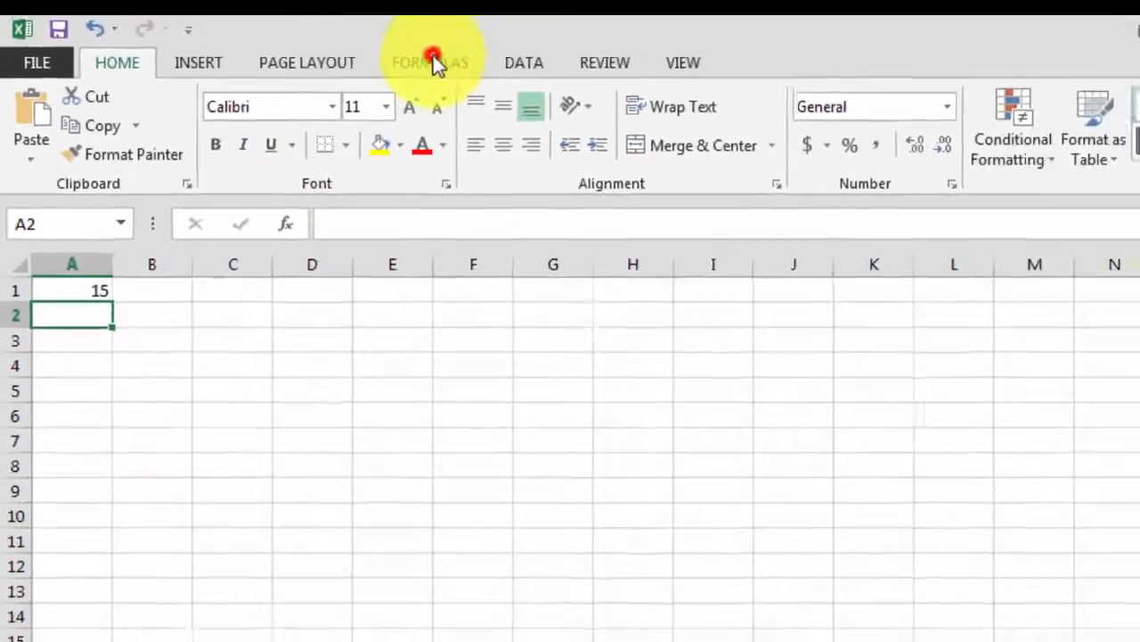
Step: Toggle the worksheet between showing formulas and showing results twice, ending on results
left_click(573, 31)
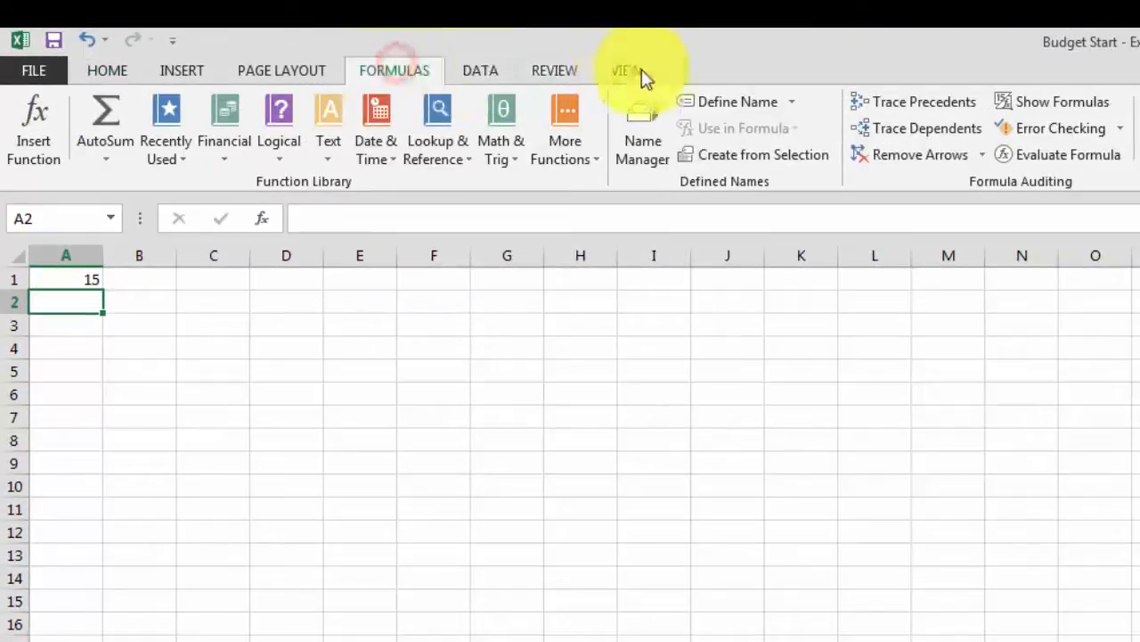
left_click(1066, 103)
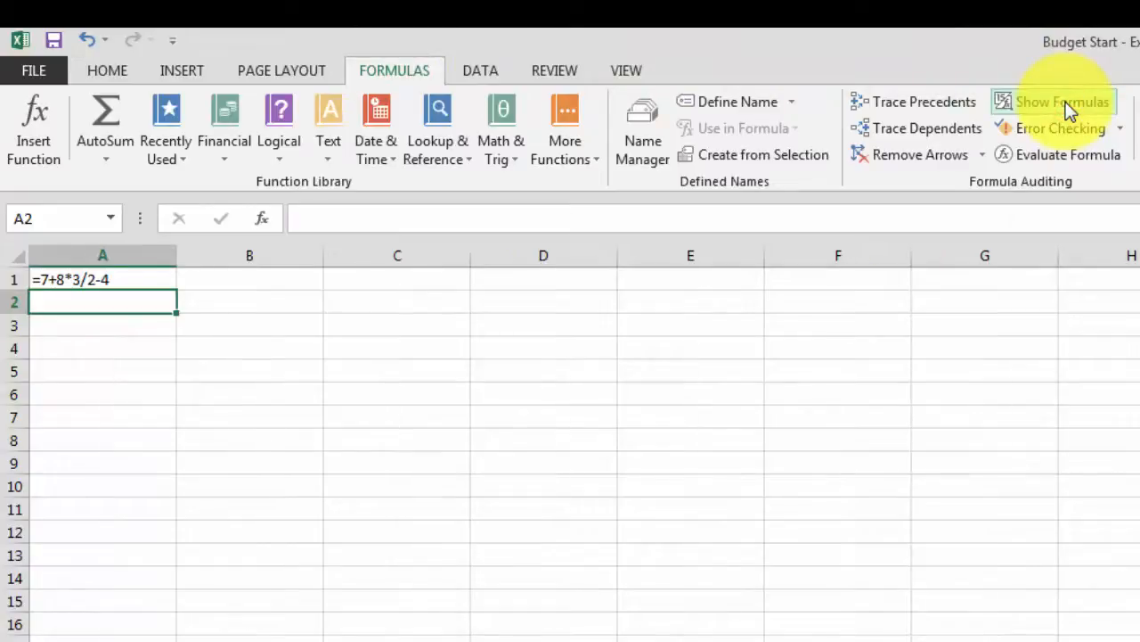
left_click(1066, 103)
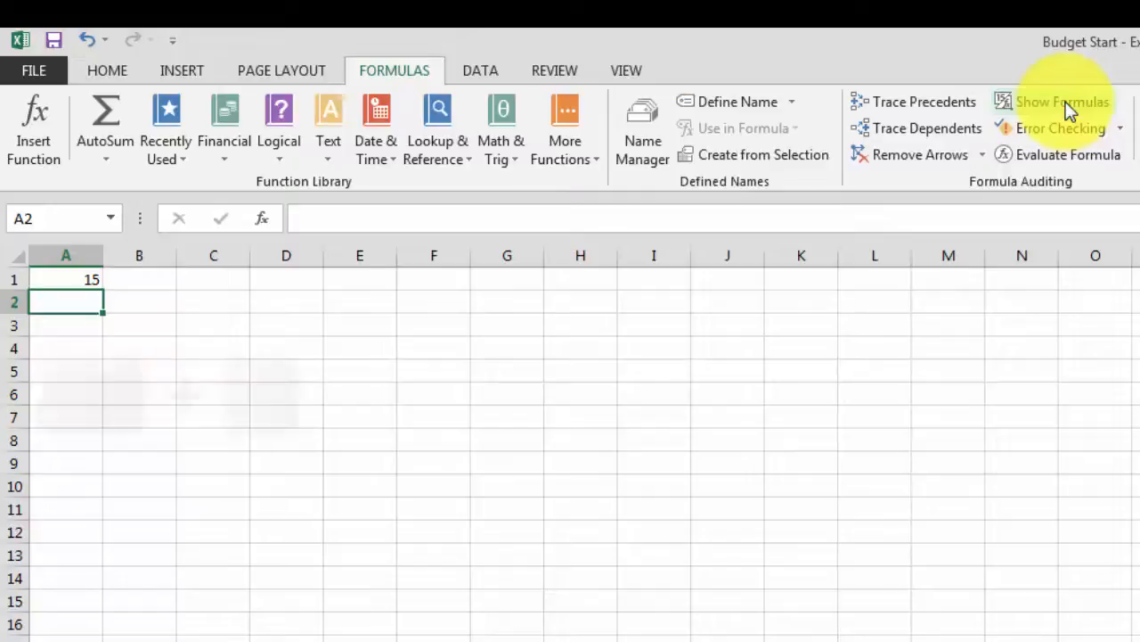
key("ctrl+grave")
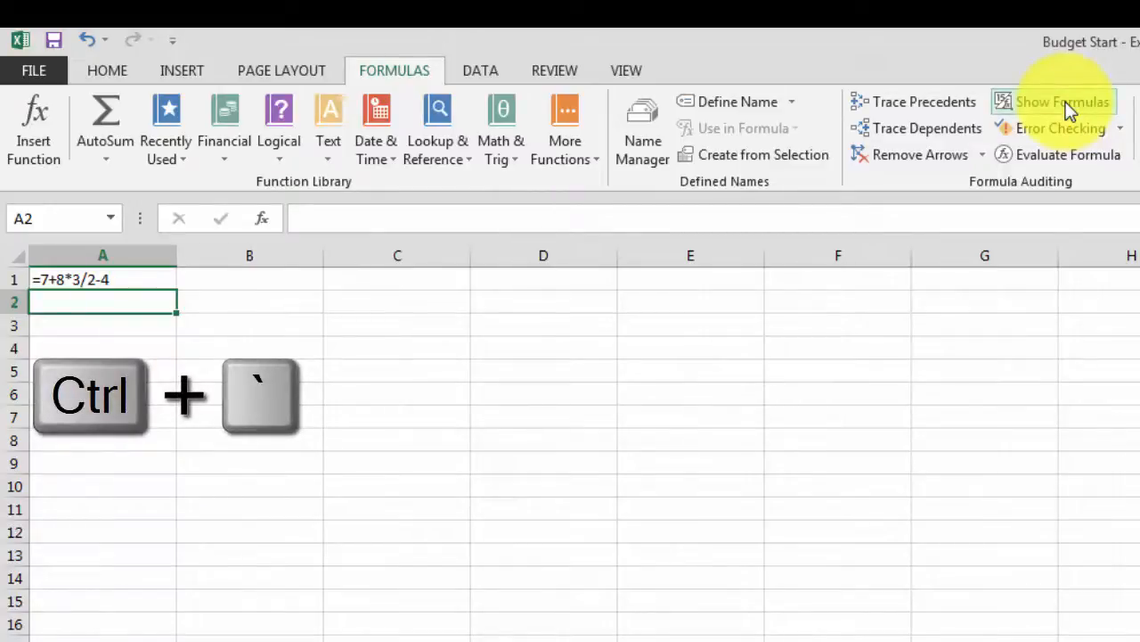
key("ctrl+grave")
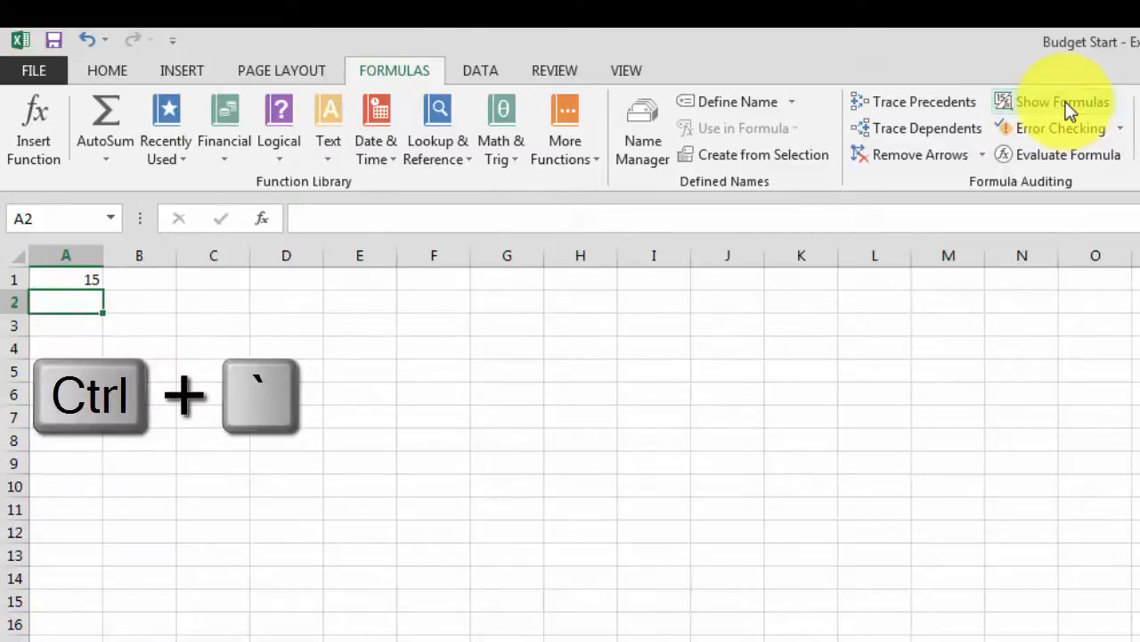
Step: Select cell A5 and display formulas instead of results in the worksheet cells
key("Down")
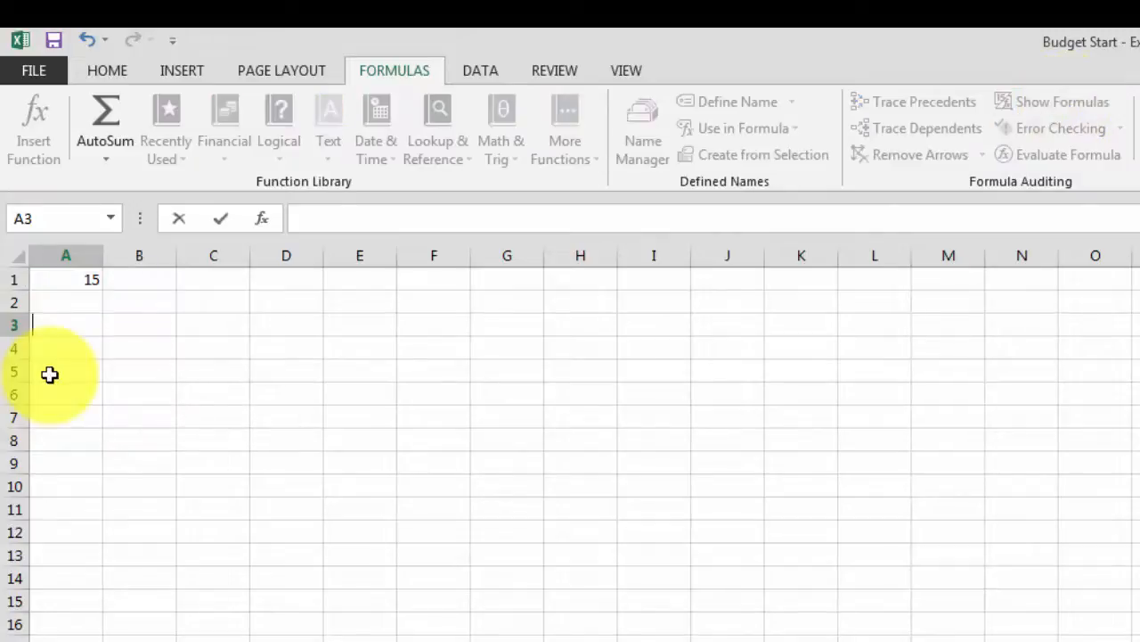
left_click(48, 375)
key("ctrl+grave")
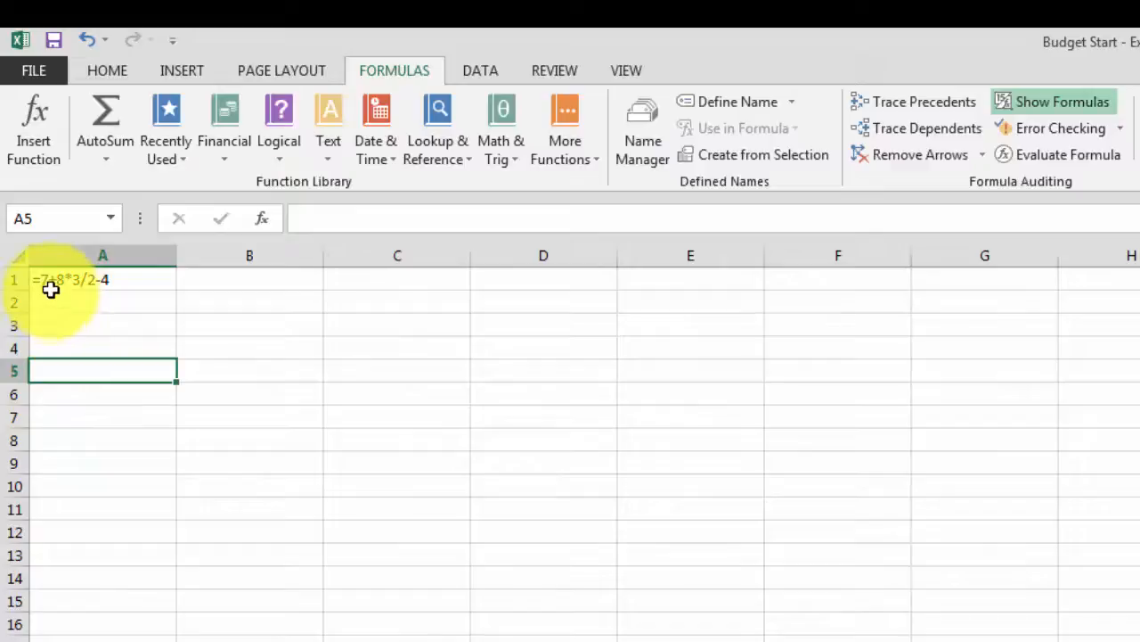
Step: Examine the addition, multiplication, division and subtraction operators in cell A1's formula
left_click(111, 282)
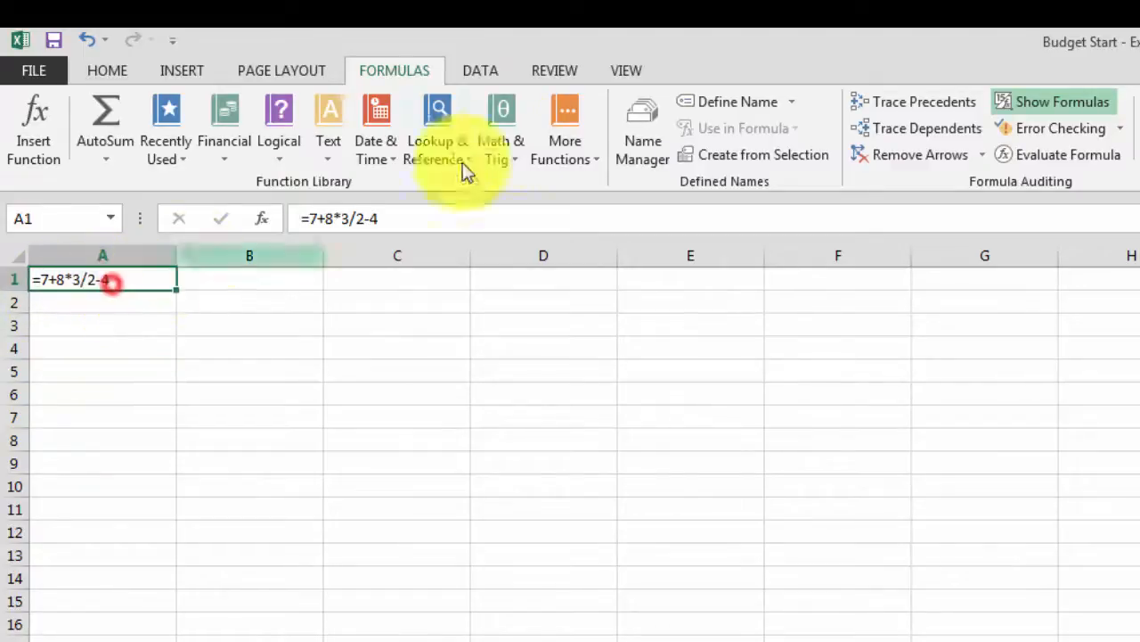
left_click(324, 218)
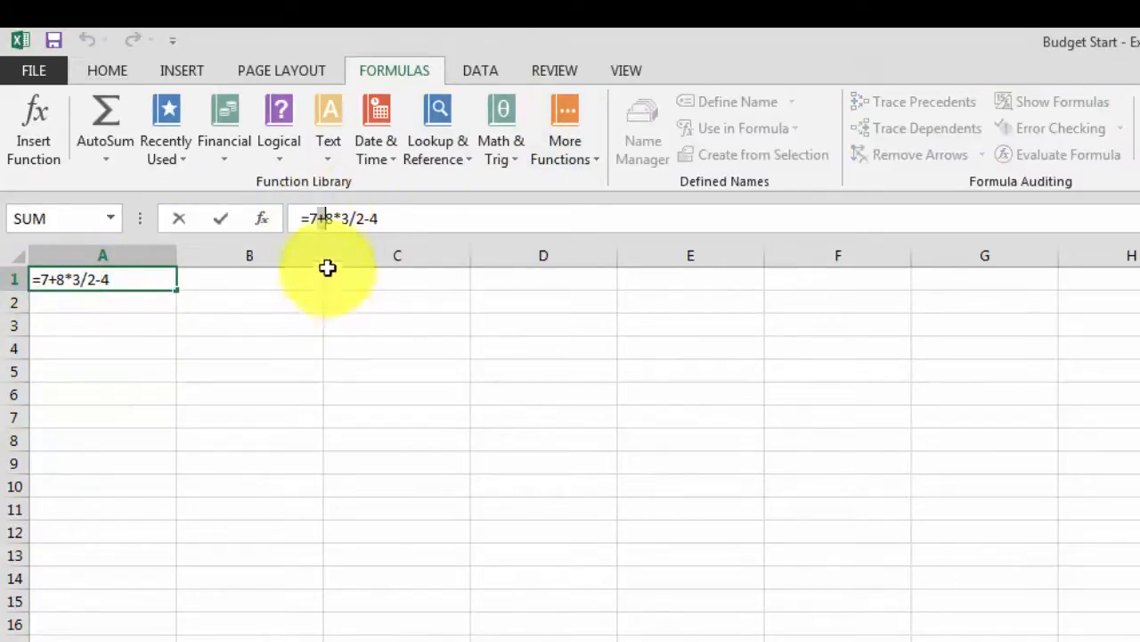
left_click(333, 217)
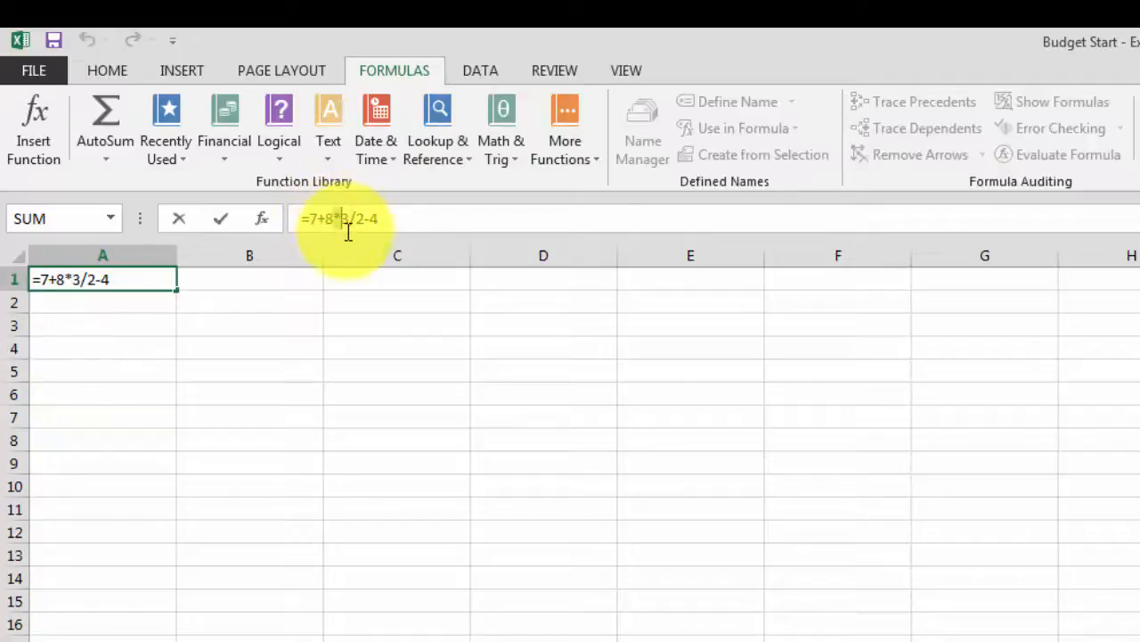
mouse_move(349, 222)
left_mouse_down()
mouse_move(389, 219)
mouse_move(370, 219)
left_mouse_up()
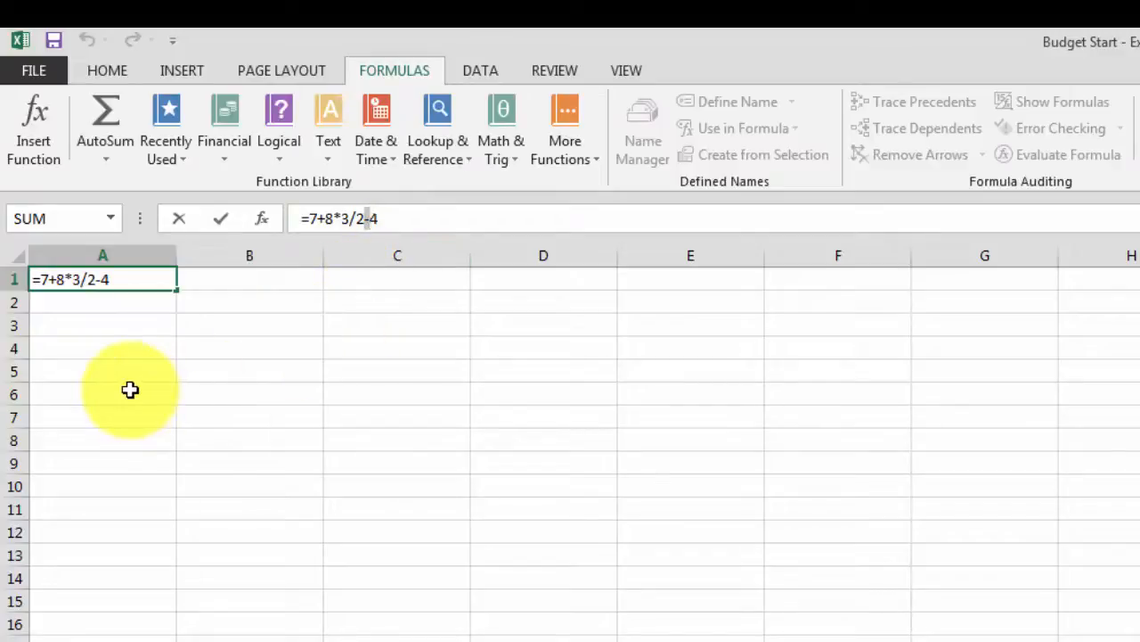
Step: List two more operators below the formula: "% percent" in cell A3 and "^ Exponential" in cell A4
left_click(130, 333)
key("ctrl+grave")
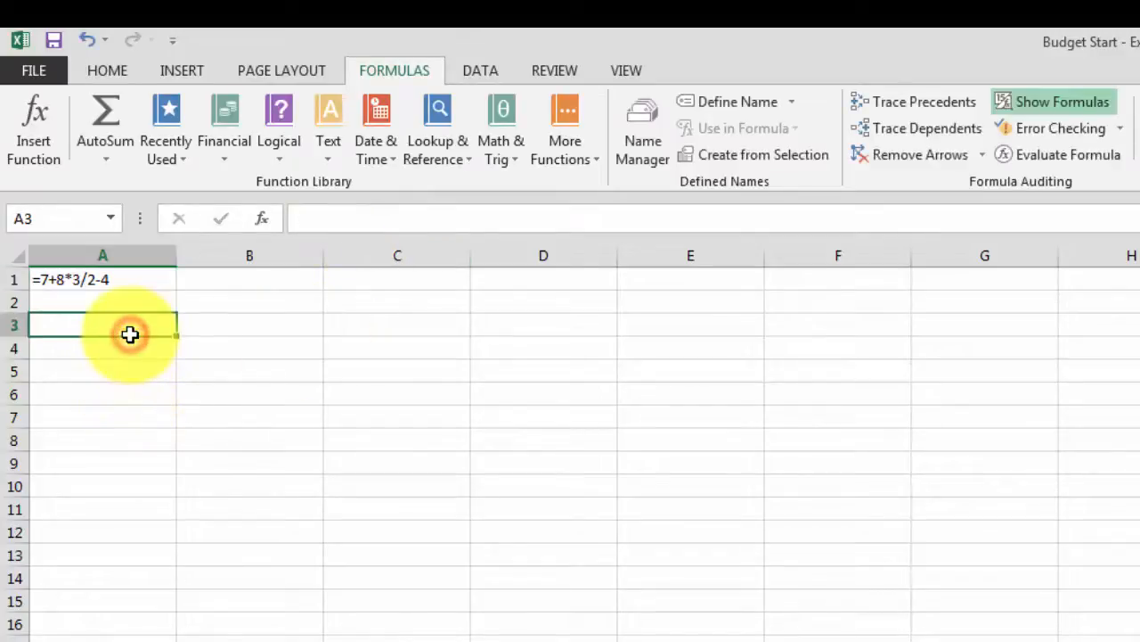
type("%")
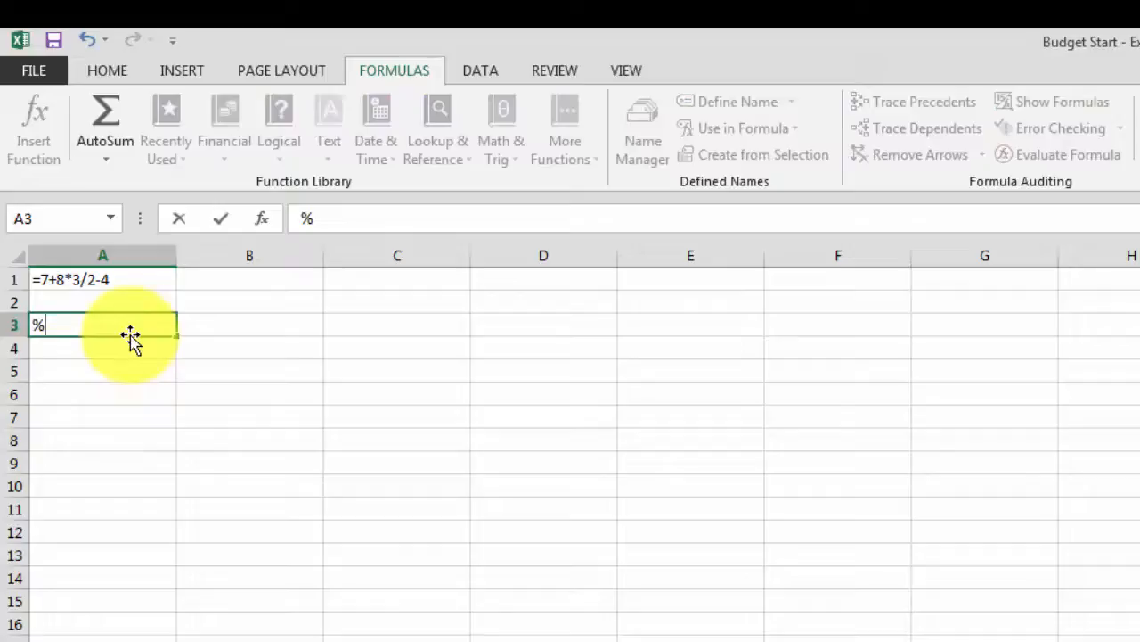
type(" percent")
key("Return")
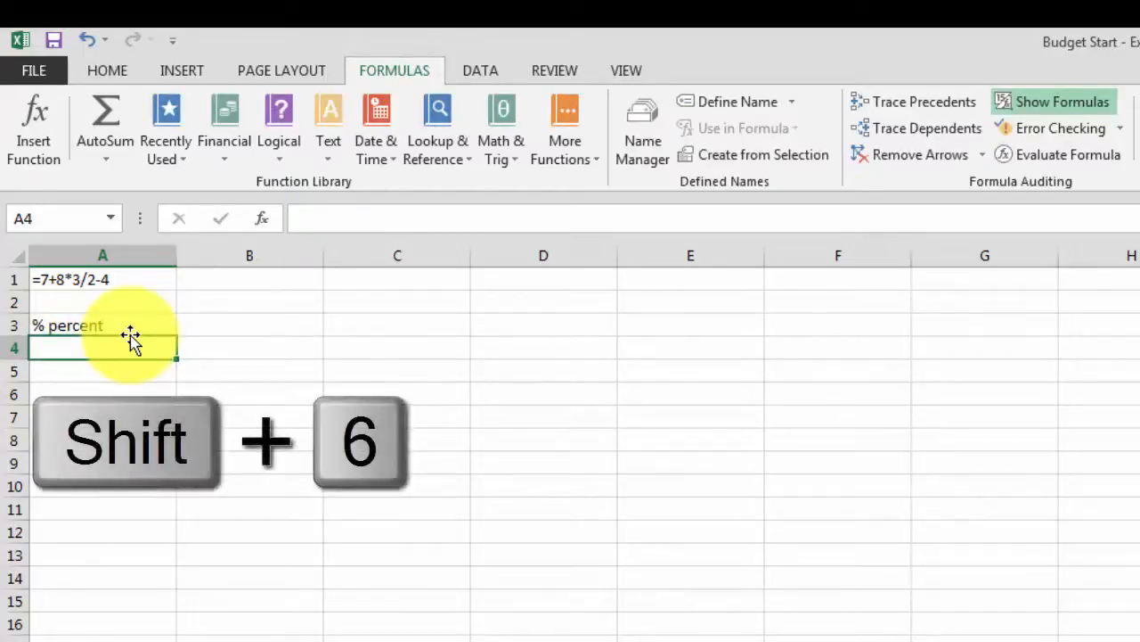
type("^")
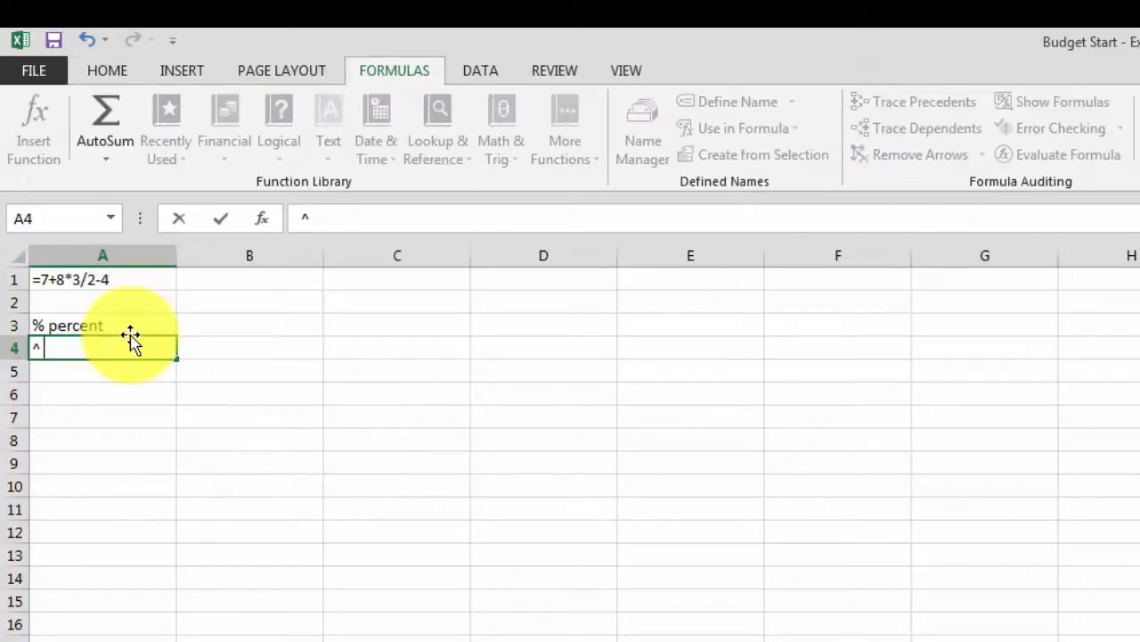
type(" Exponent")
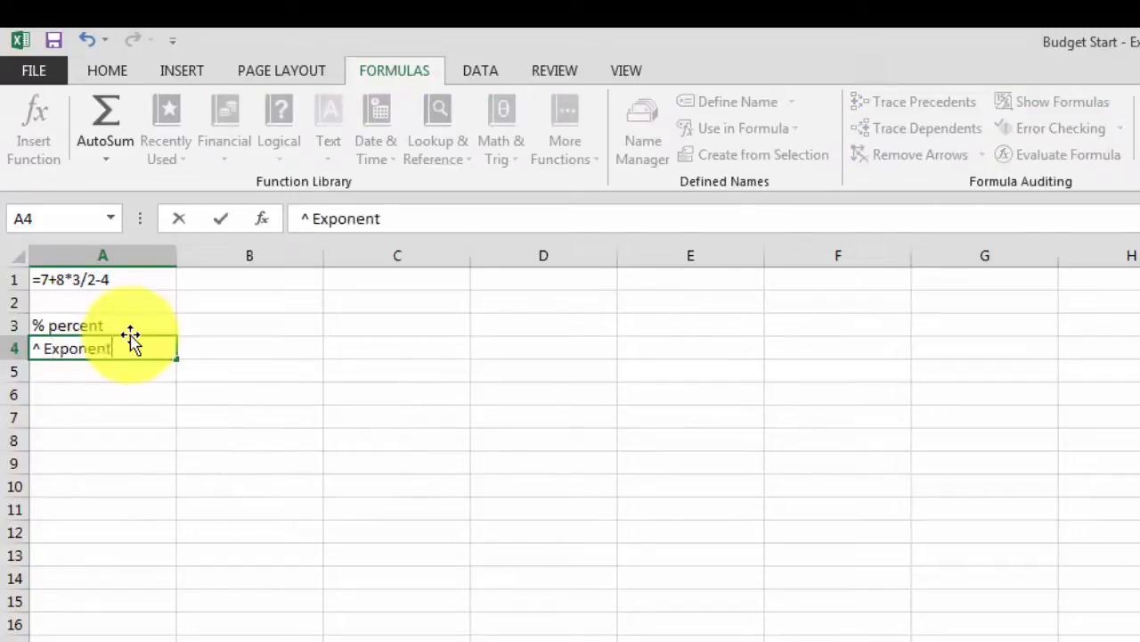
type("ial")
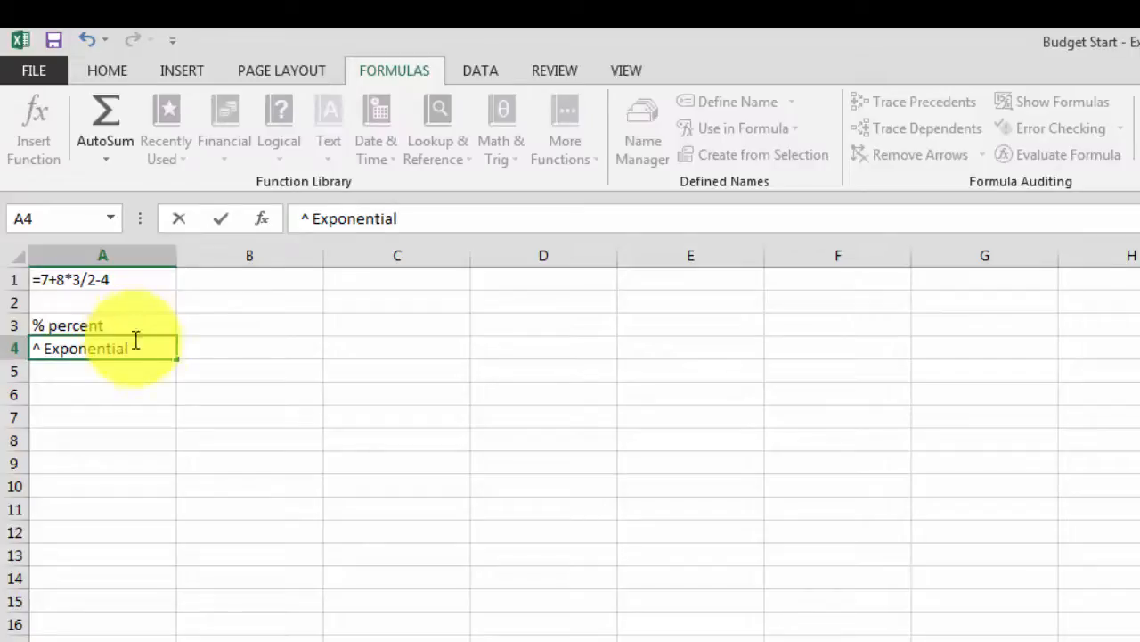
Step: Enter the heading "Order of operations" in cell C1
left_click(347, 277)
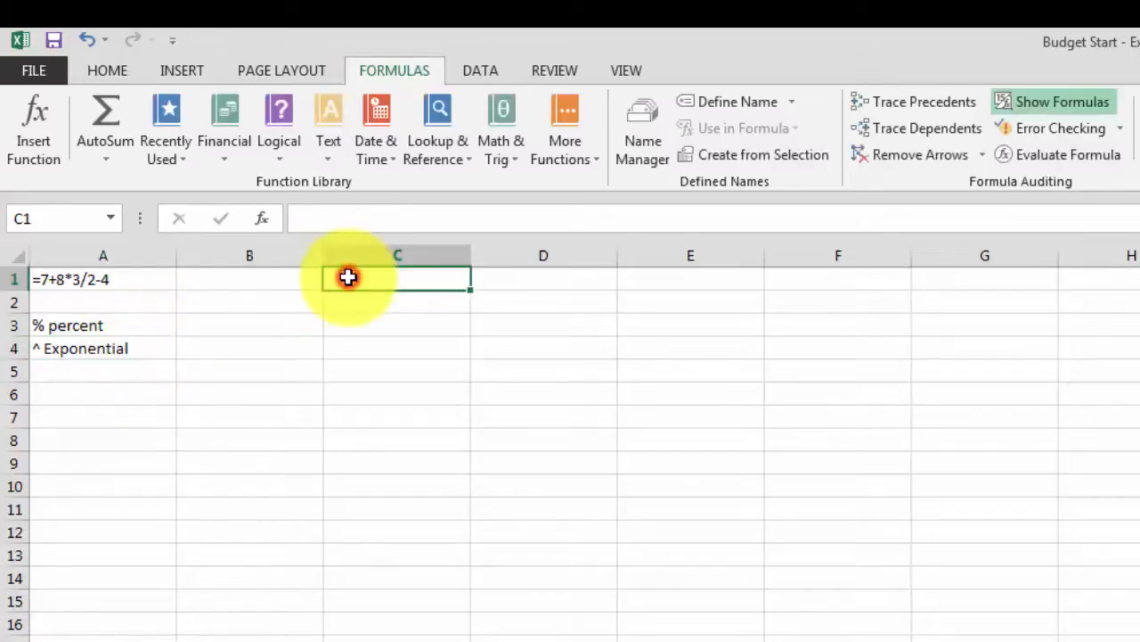
type("Order o")
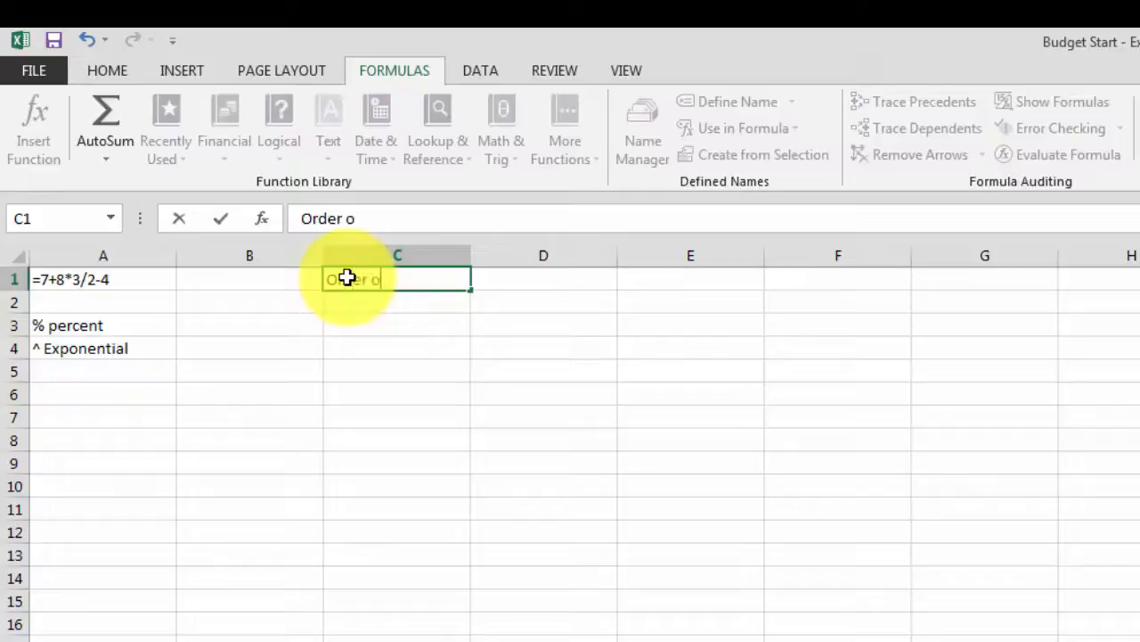
type("f operations")
key("Return")
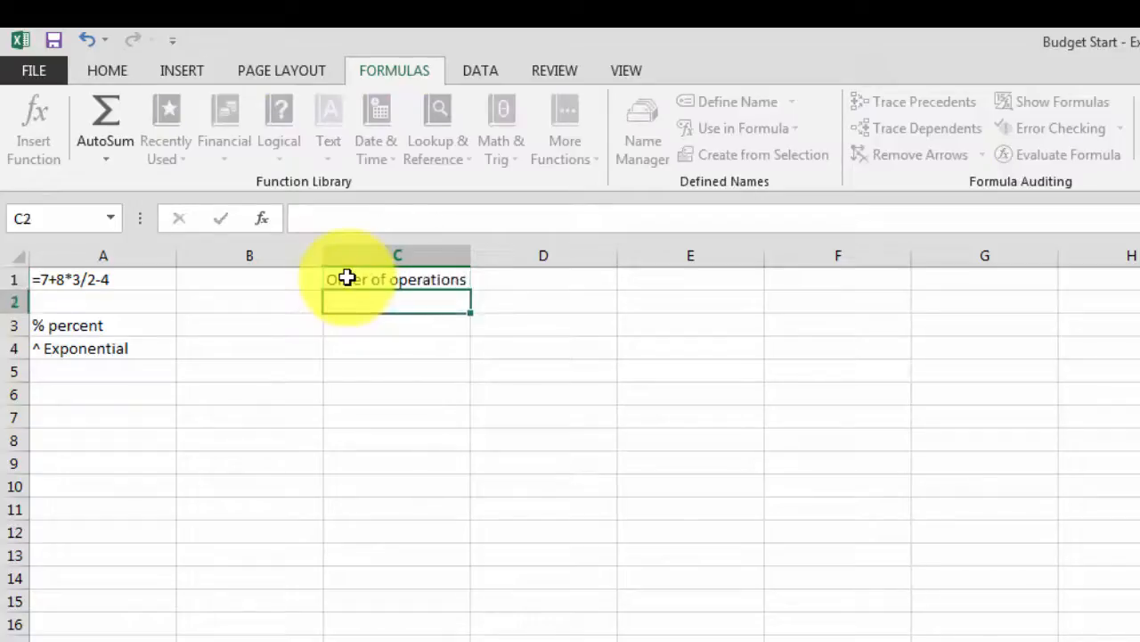
key("F2")
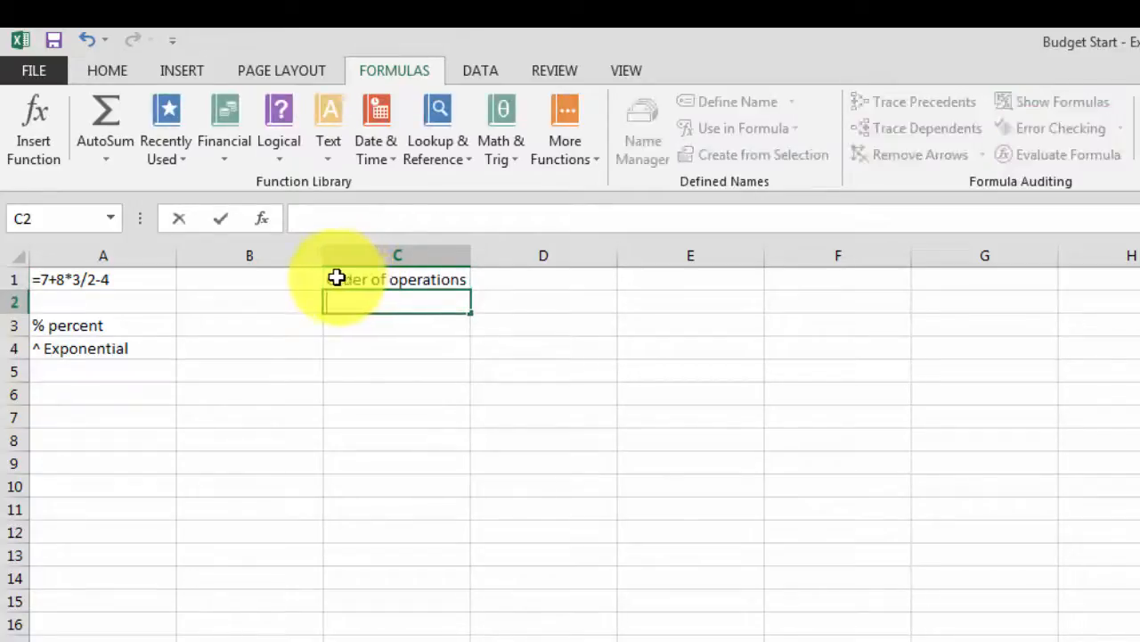
Step: Add parentheses around the addition in cell A1 so the formula reads =(7+8)*3/2-4
left_click(46, 282)
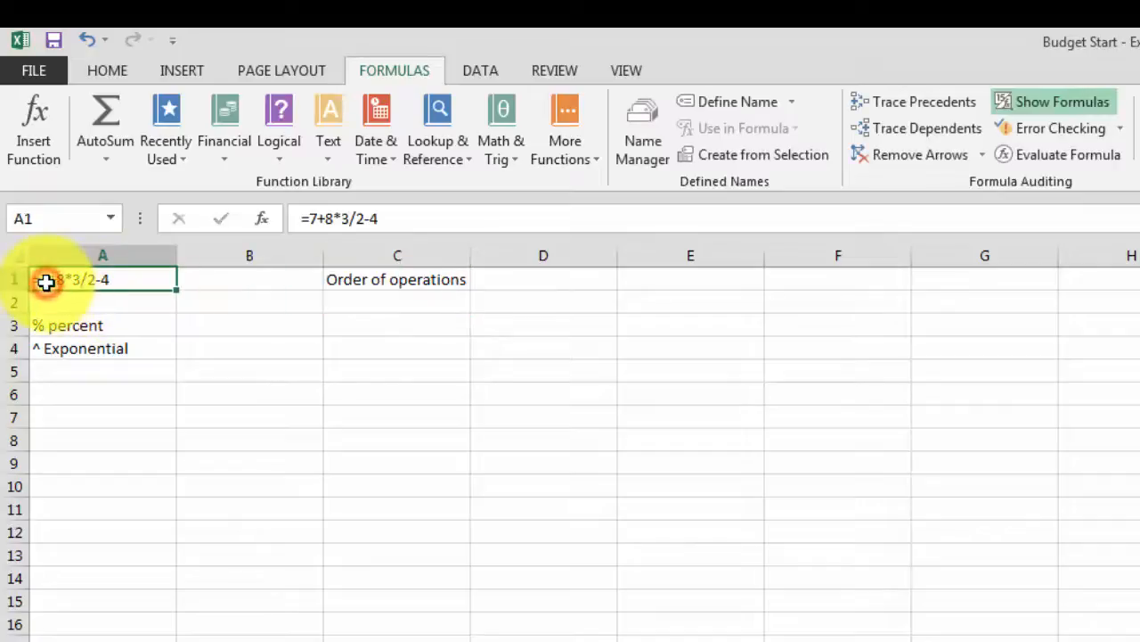
left_click(309, 218)
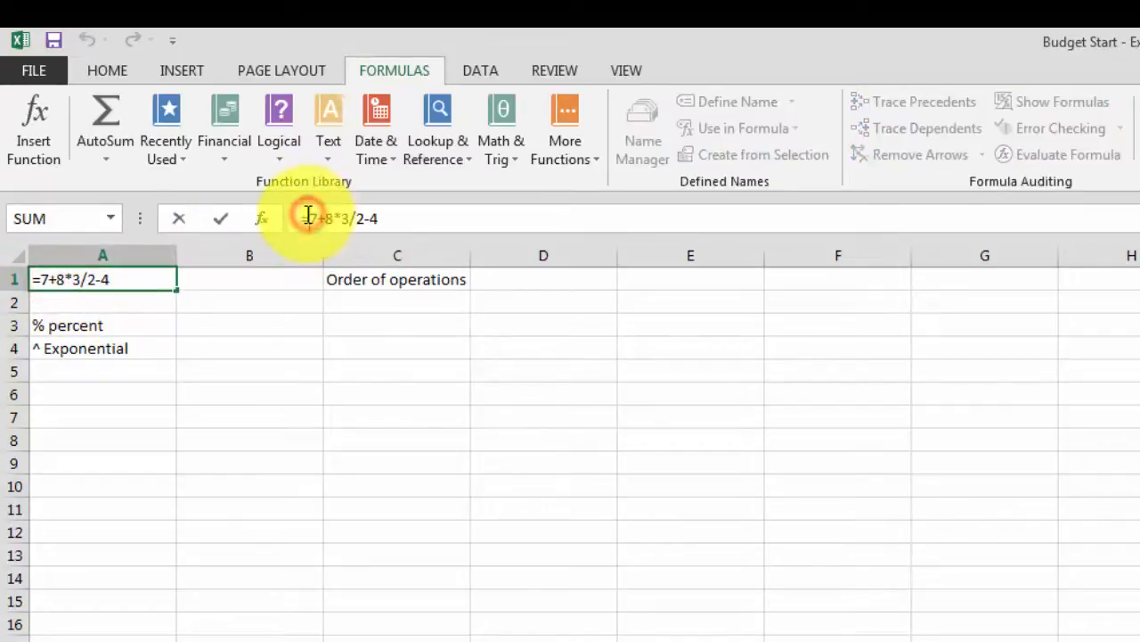
type("(7+8")
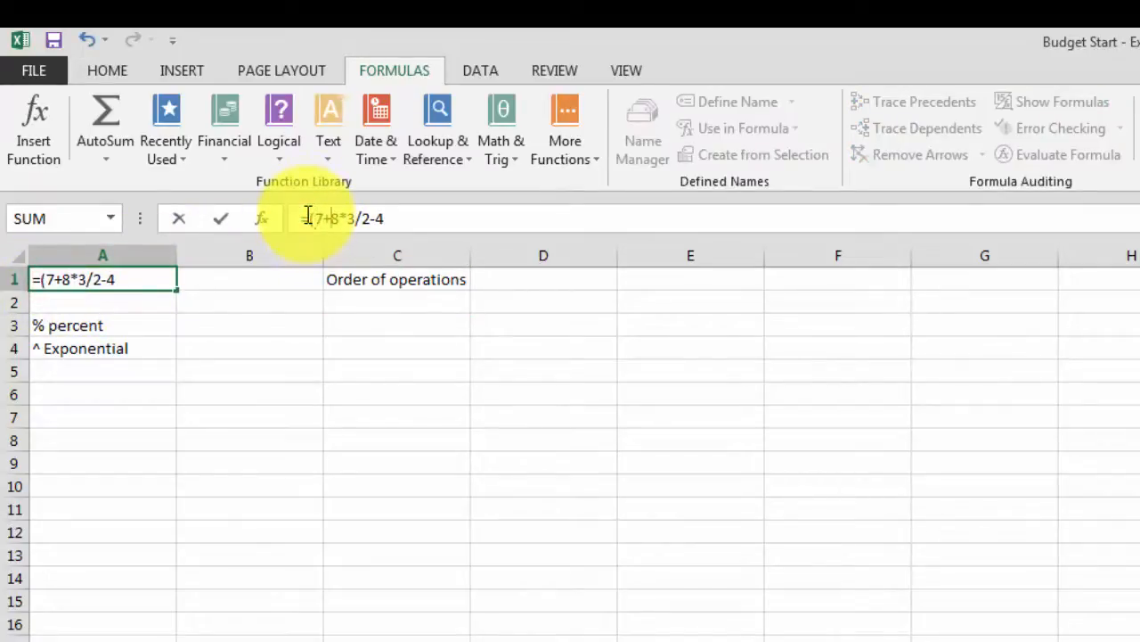
type(")")
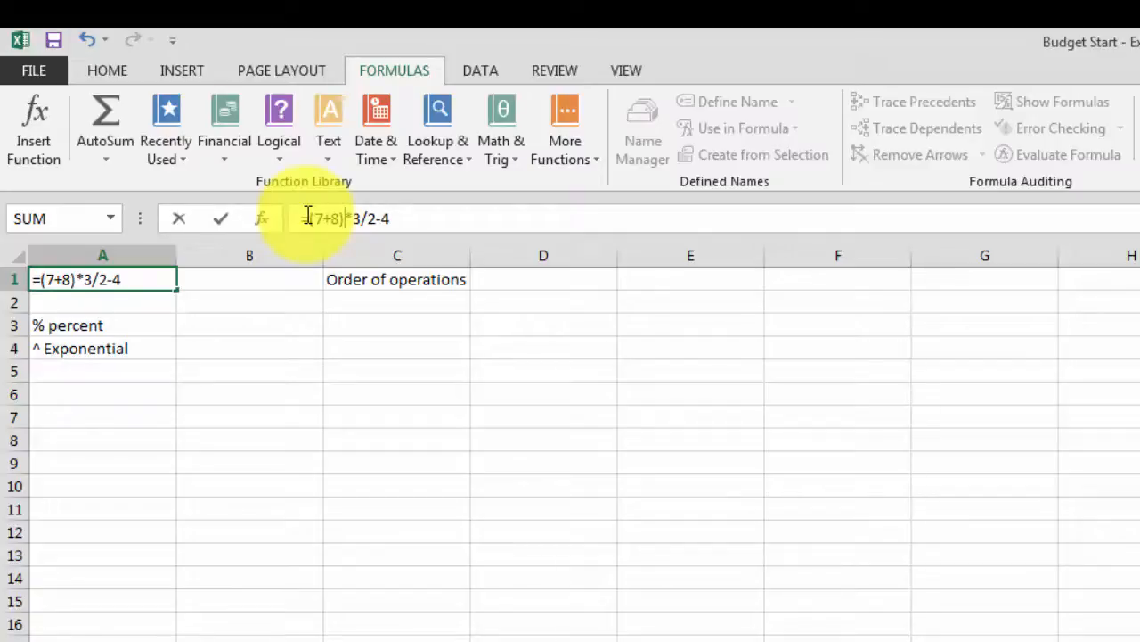
key("Return")
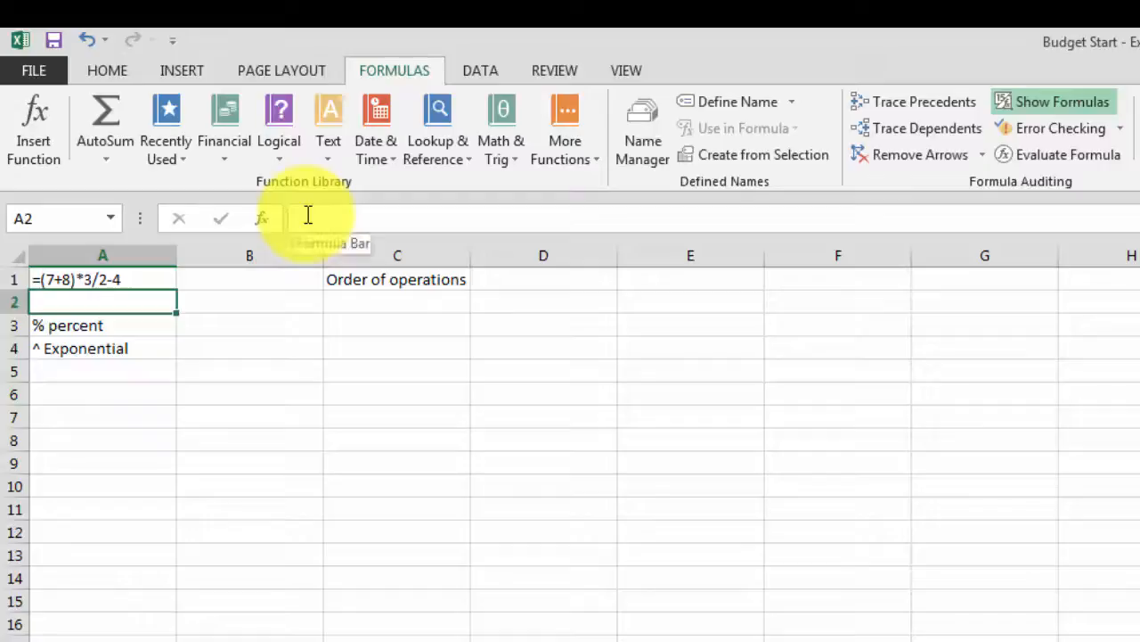
Step: Switch the worksheet back to showing results and undo the parentheses edit in cell A1
key("ctrl+grave")
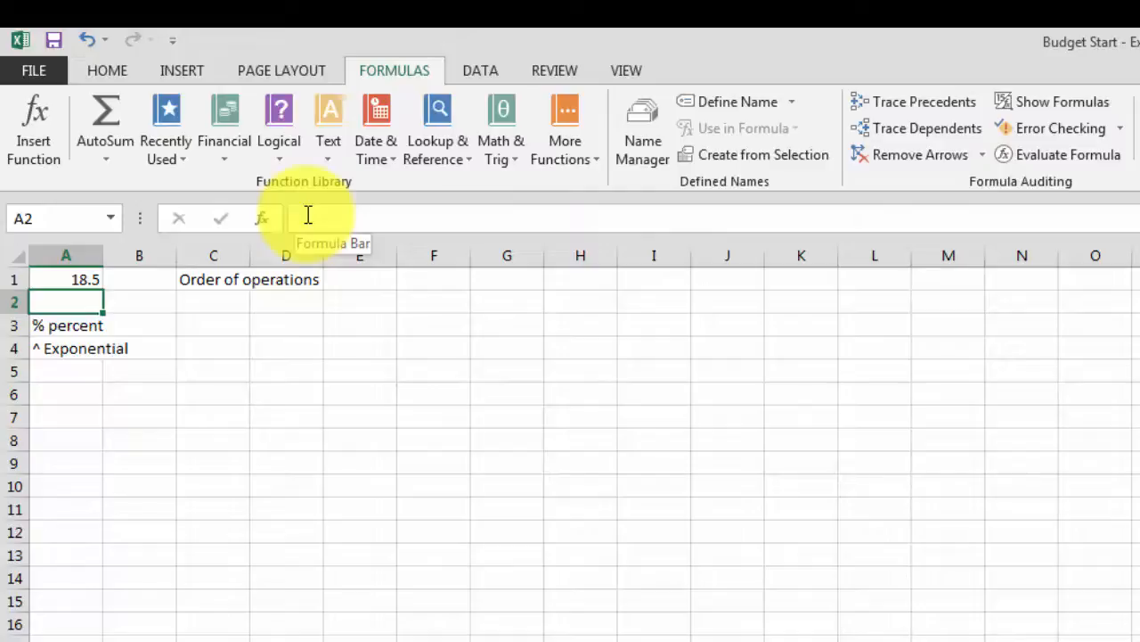
key("ctrl+z")
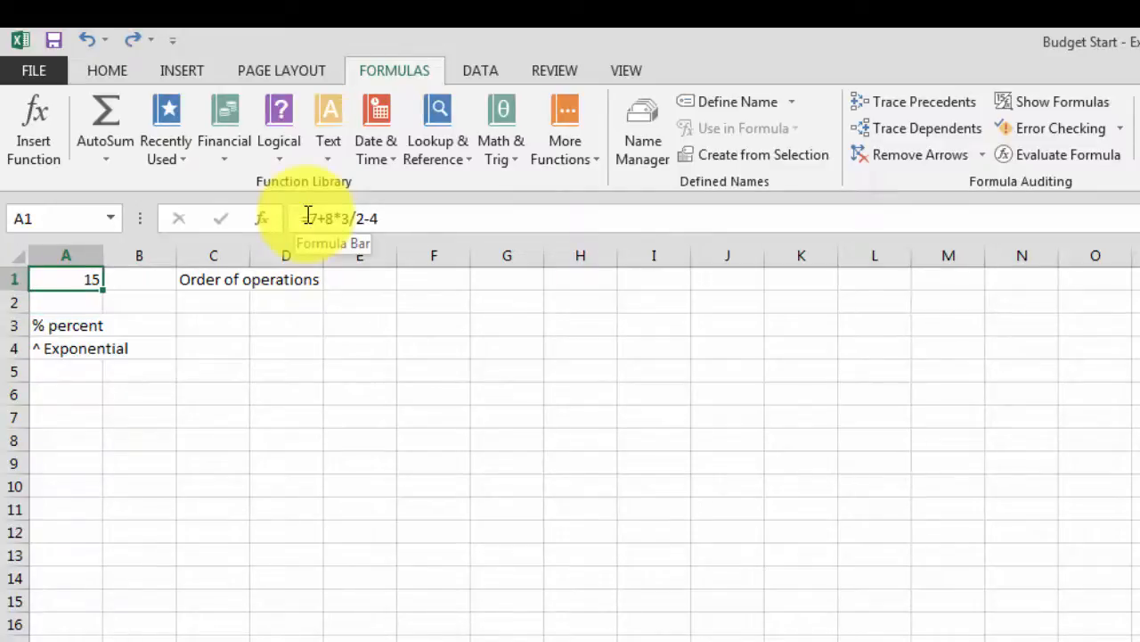
Step: Add parentheses around the addition and the division in cell A1 so the formula reads =(7+8)*(3/2)-4
left_click(308, 217)
type("(7+8")
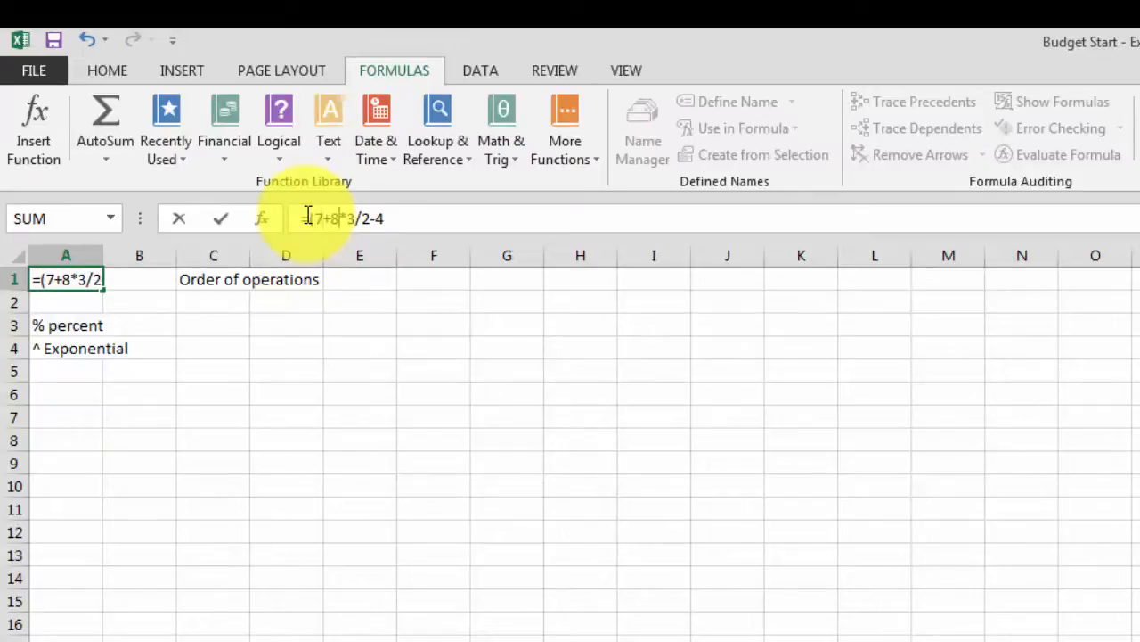
type(")")
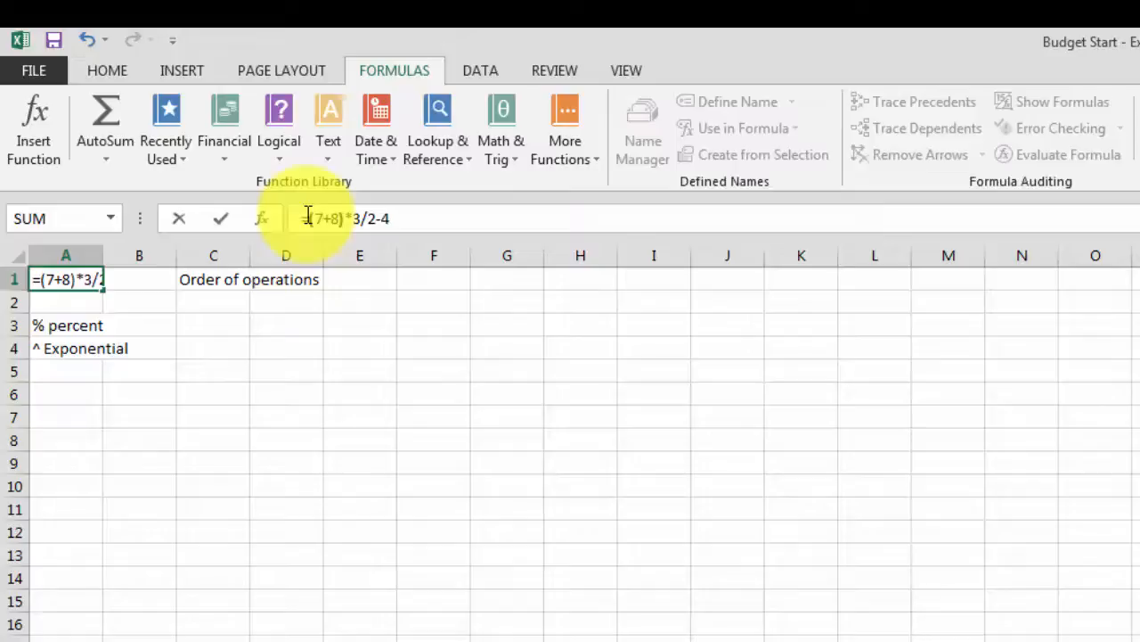
key("Right")
type("(")
key("Right")
key("Right")
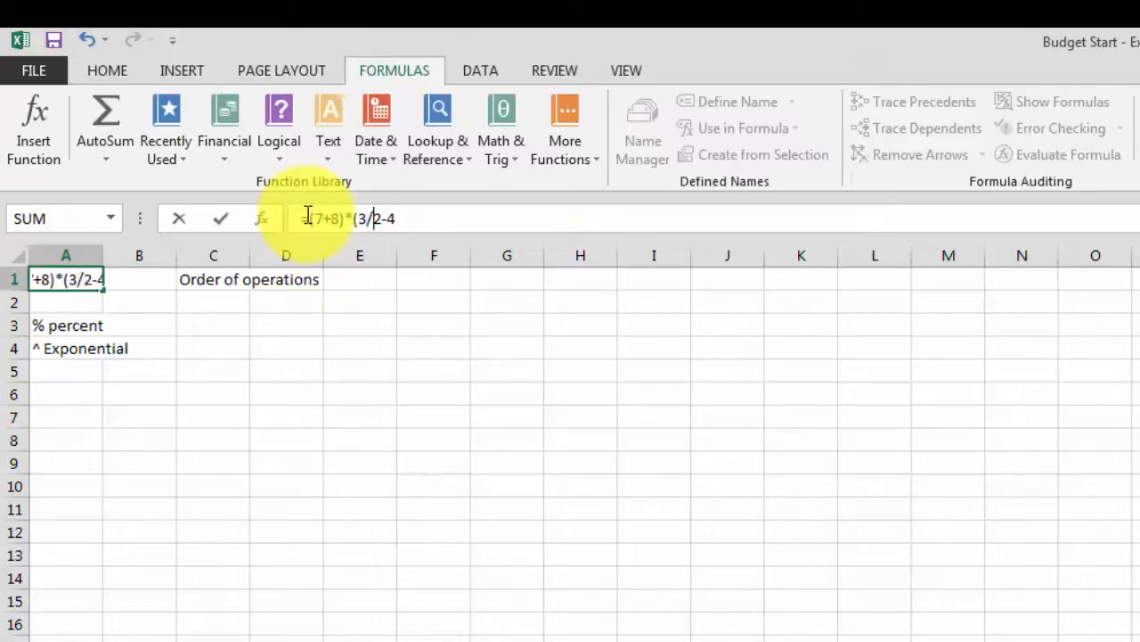
type(")")
key("Return")
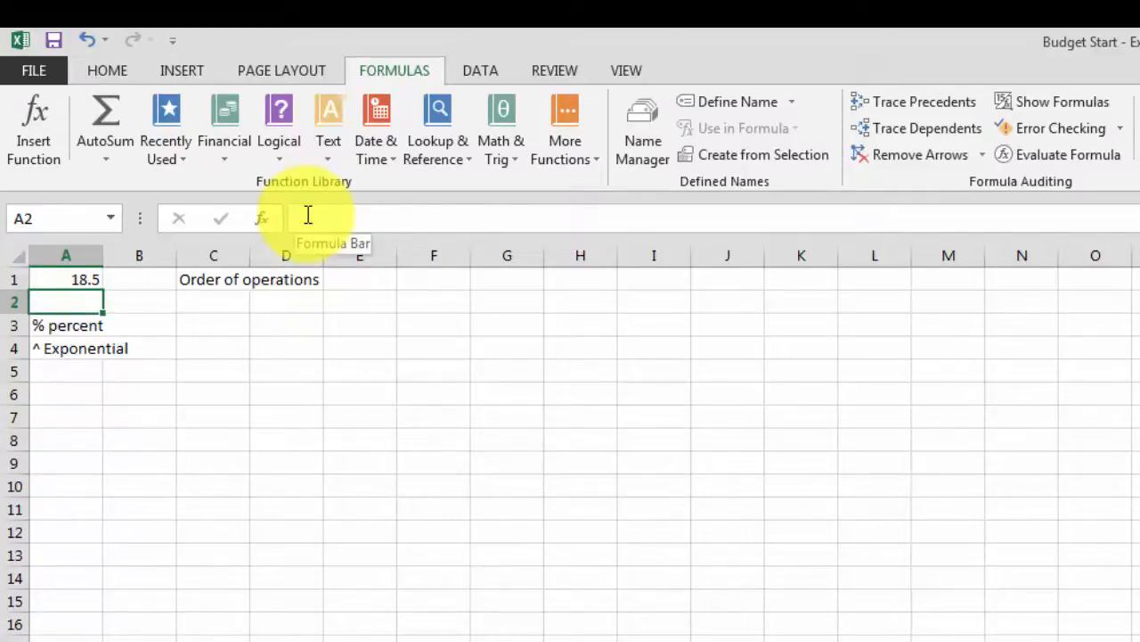
Step: Nest the multiplication in outer parentheses in cell A1 so the formula reads =((7+8)*(3/2))-4
key("Up")
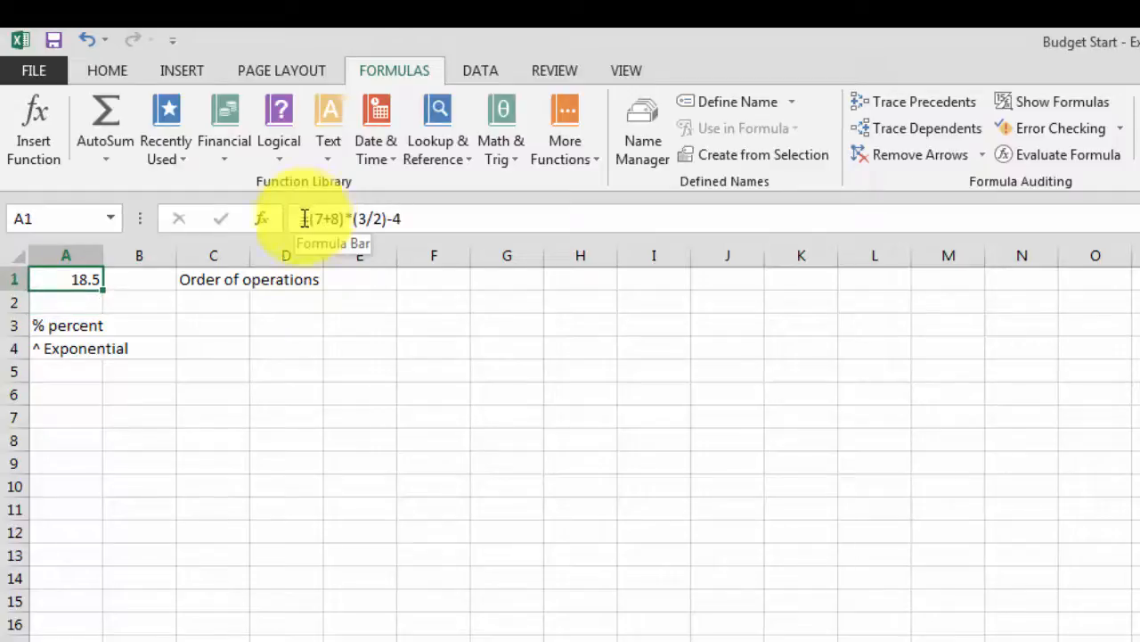
left_click(306, 218)
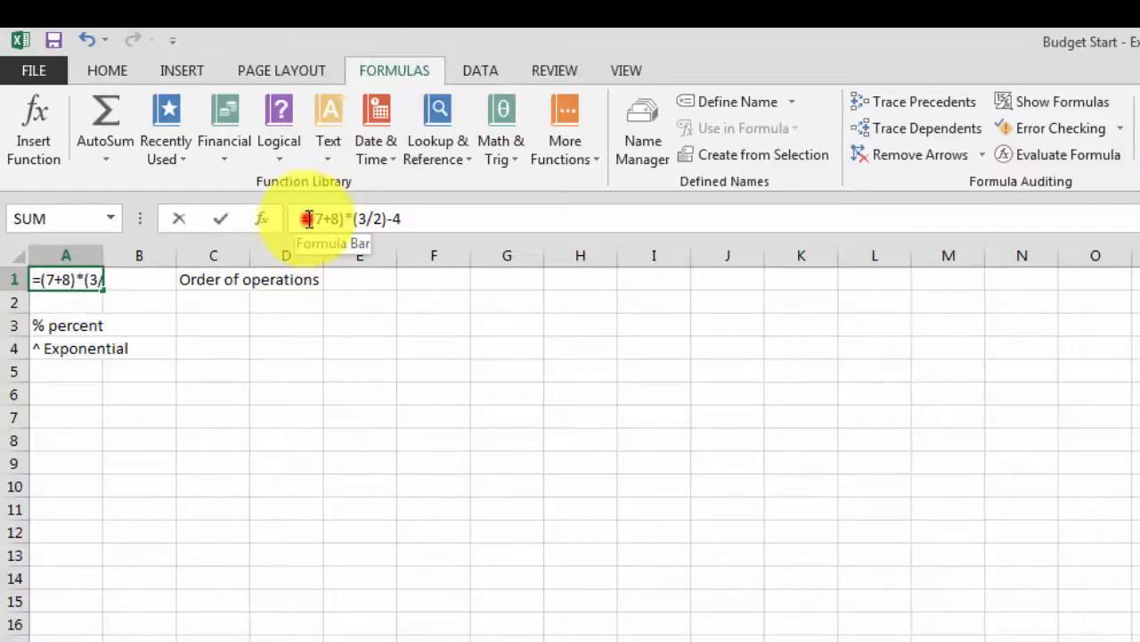
type("(")
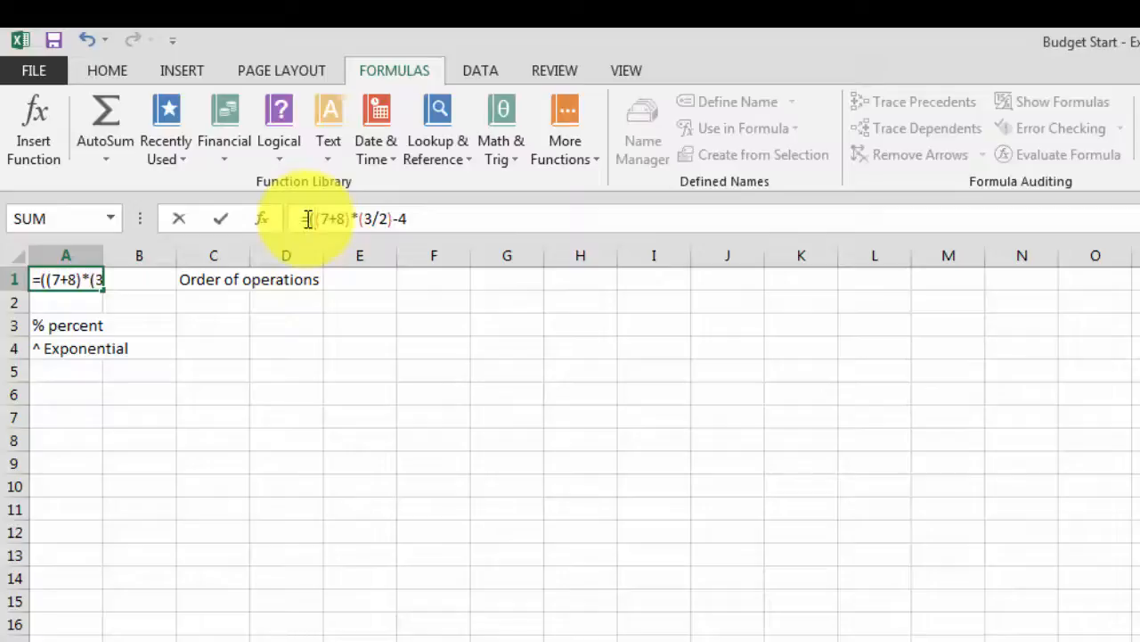
key("Right")
key("Right")
key("Right")
key("Right")
key("Right")
key("Right")
key("Right")
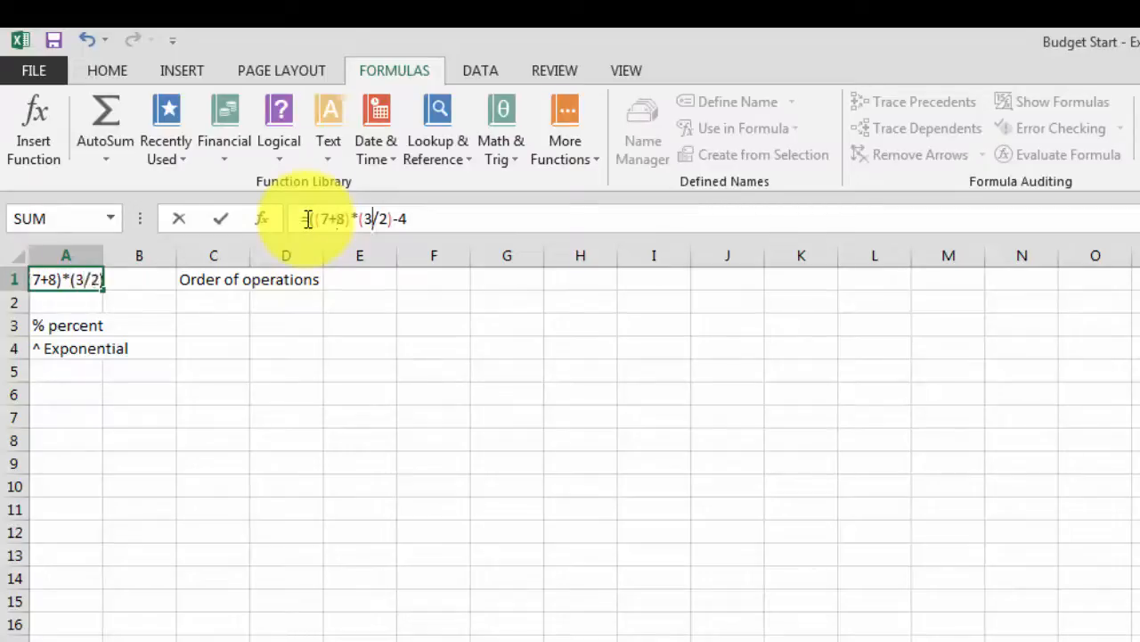
key("Right")
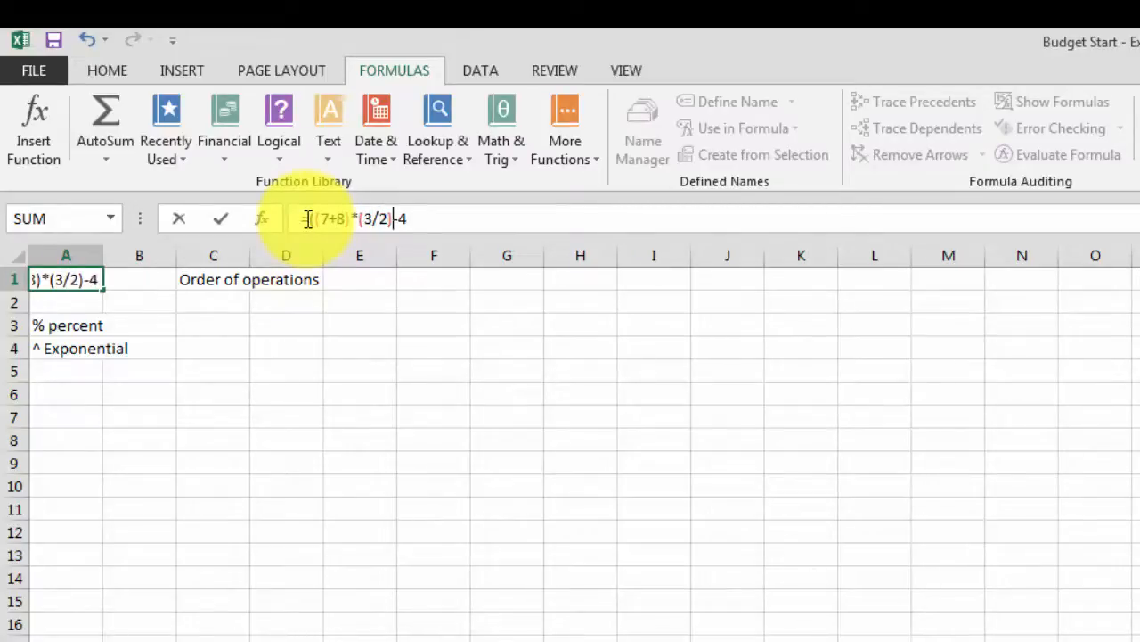
type(")")
left_click_drag(311, 218, 409, 212)
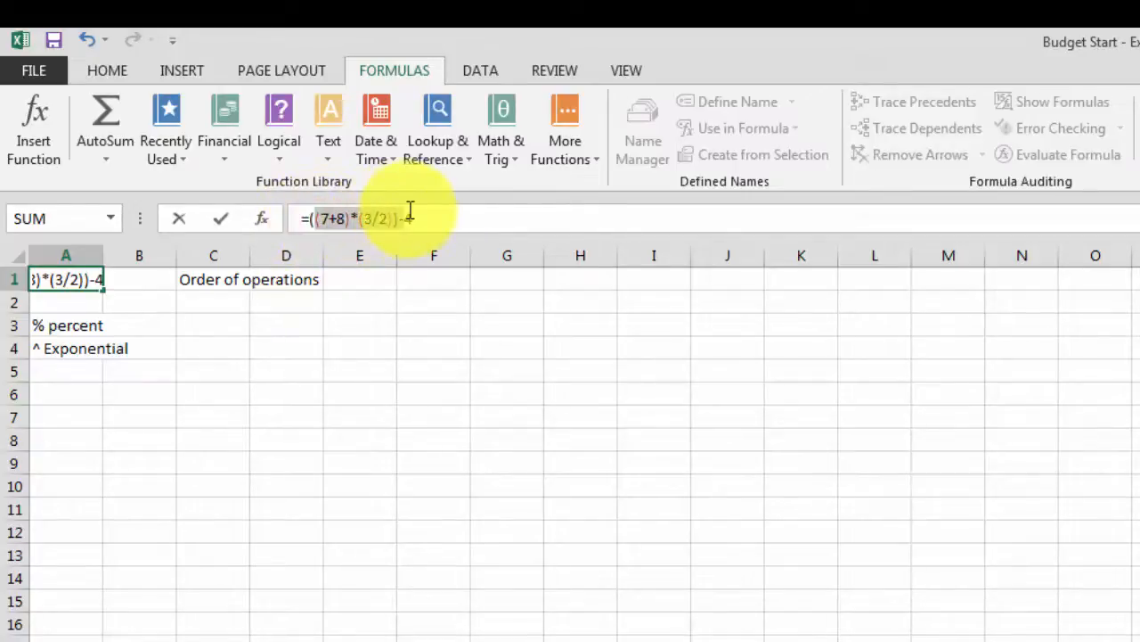
left_click_drag(316, 219, 398, 217)
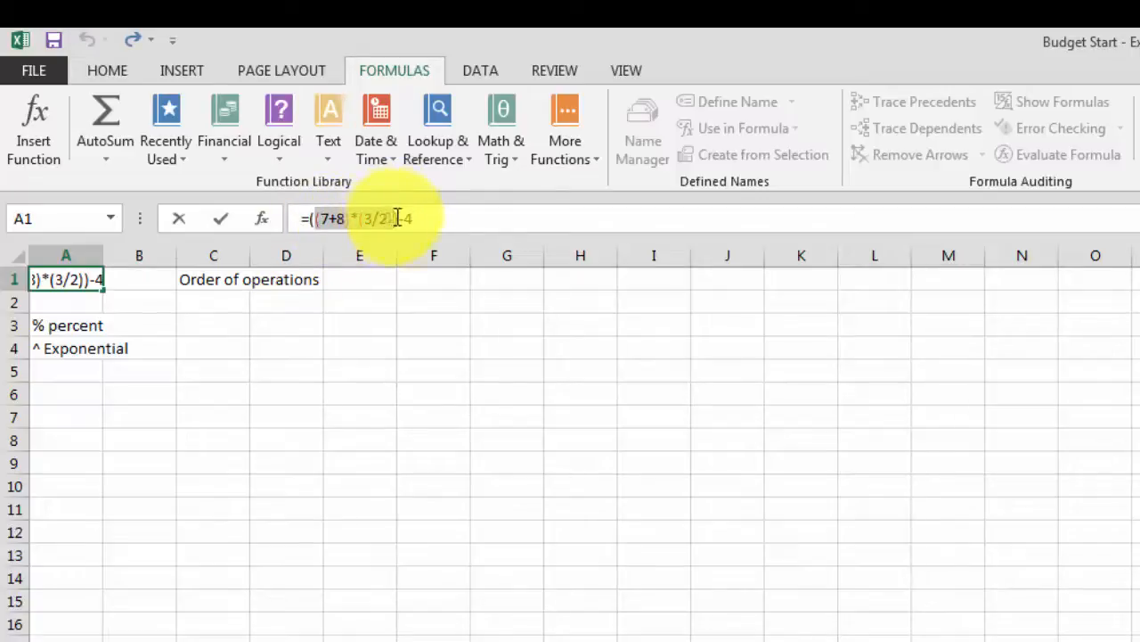
left_click(436, 212)
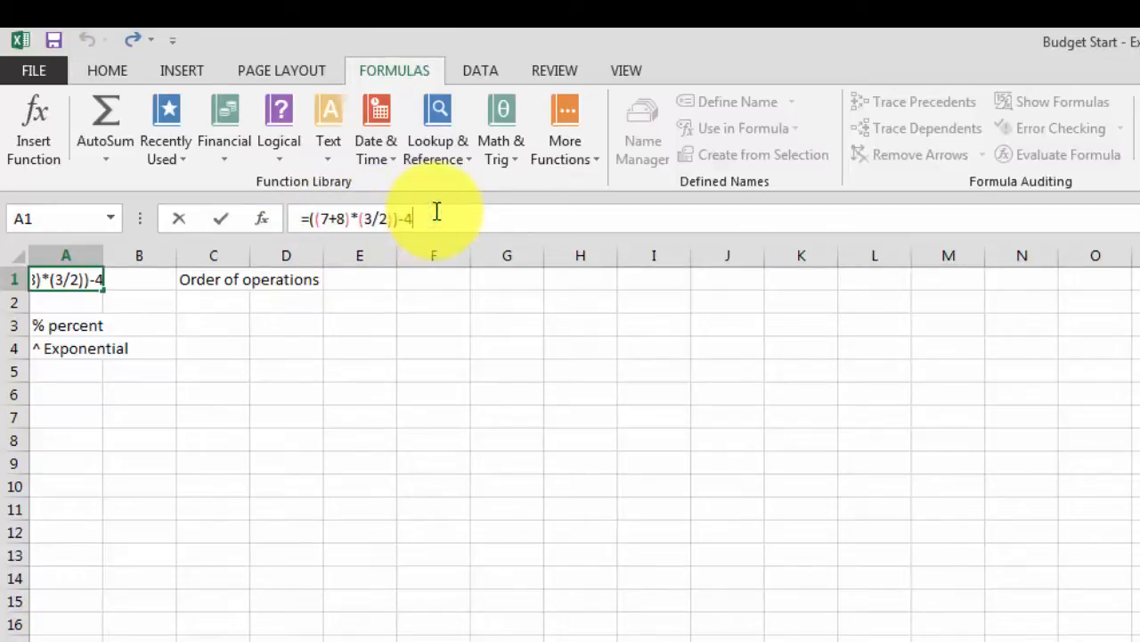
key("Return")
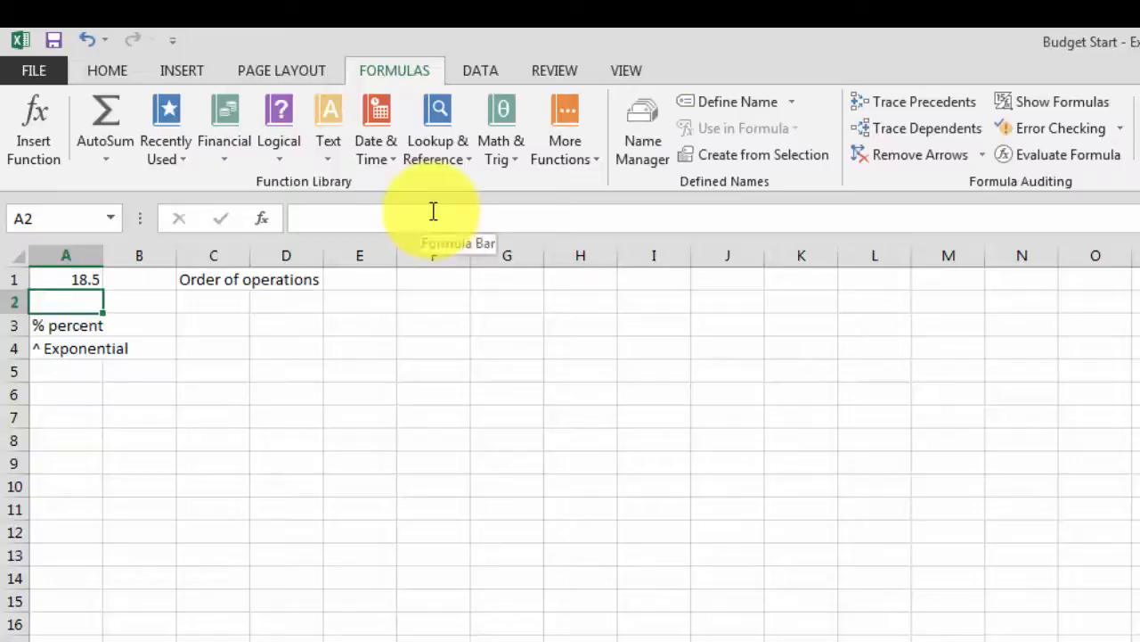
key("Up")
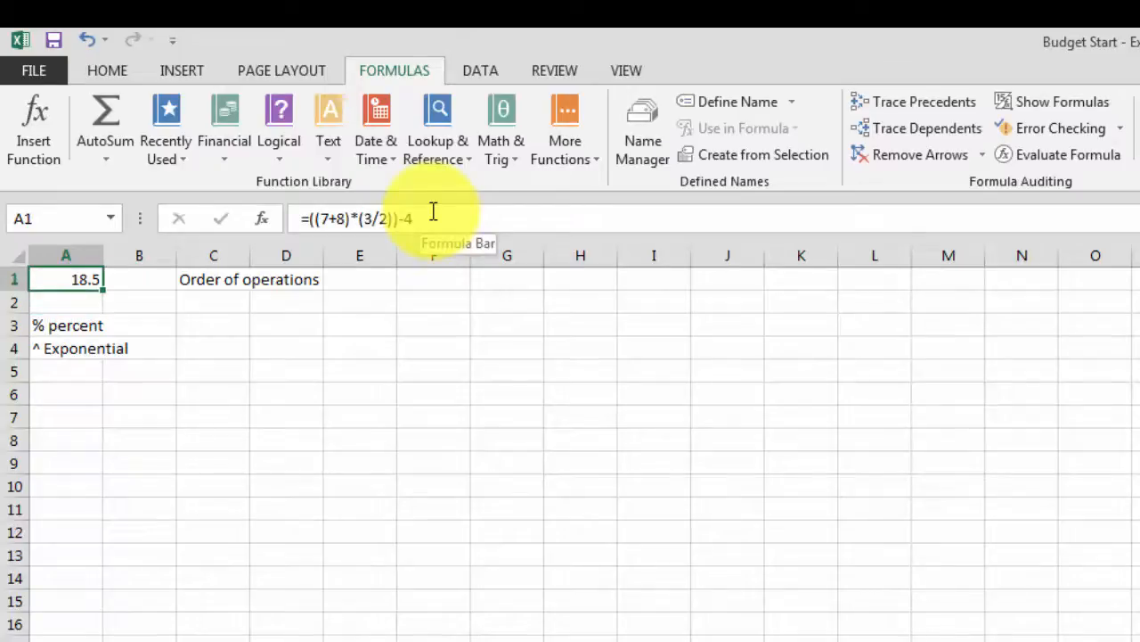
Step: List "Negative number", "Percent" and "Exponent" in cells C2 to C4 under the Order of operations heading
left_click(230, 308)
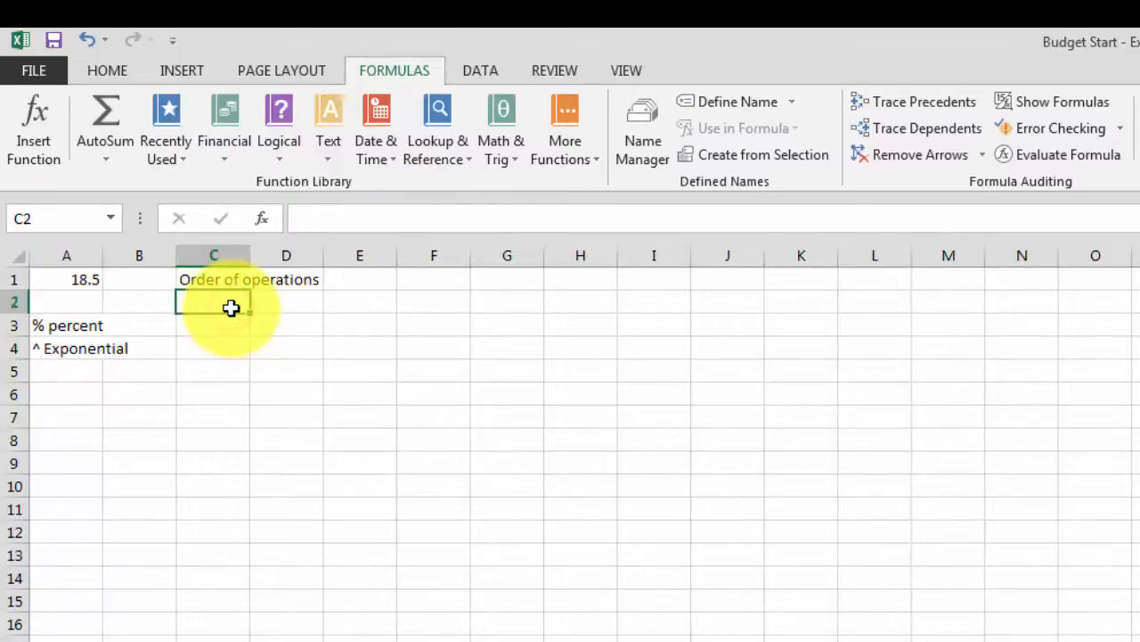
type("Negativ")
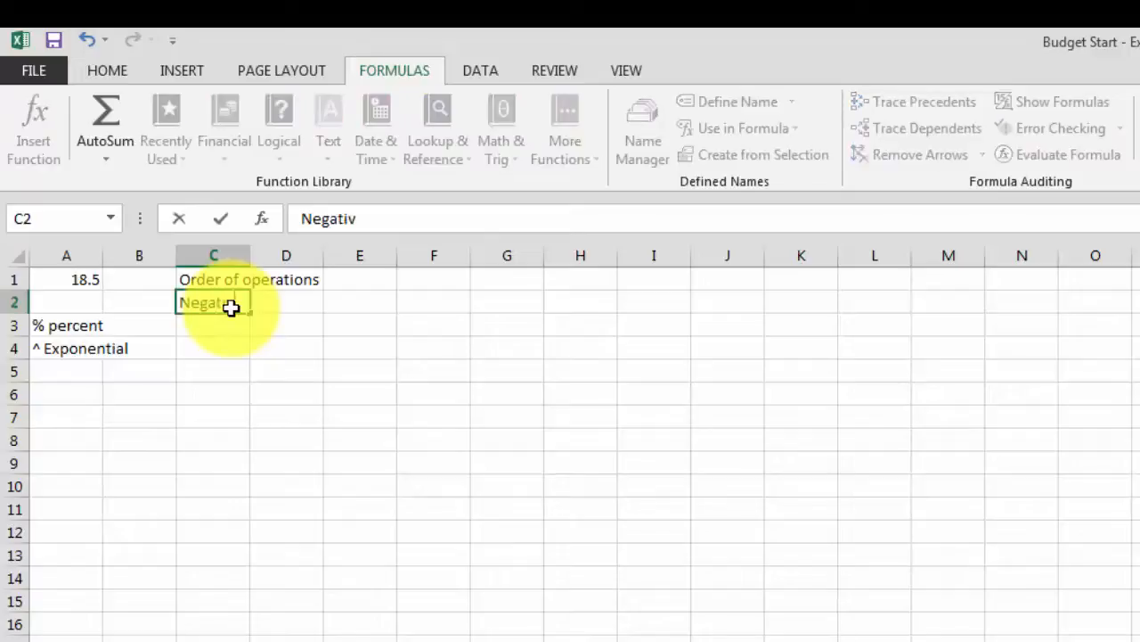
type("e number")
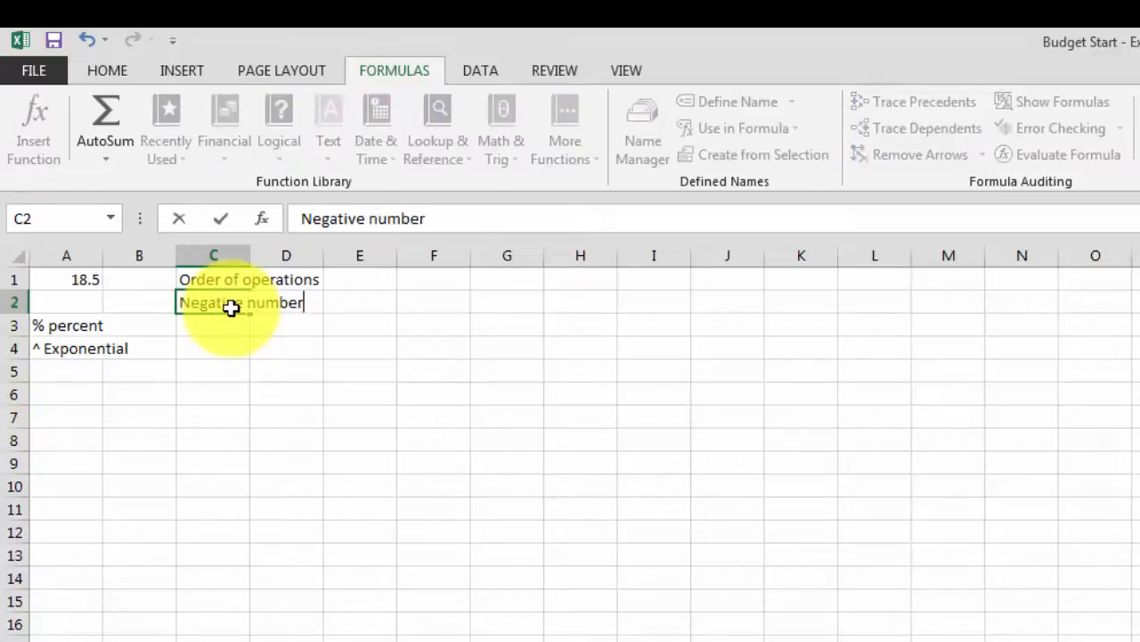
key("Return")
type("Percent")
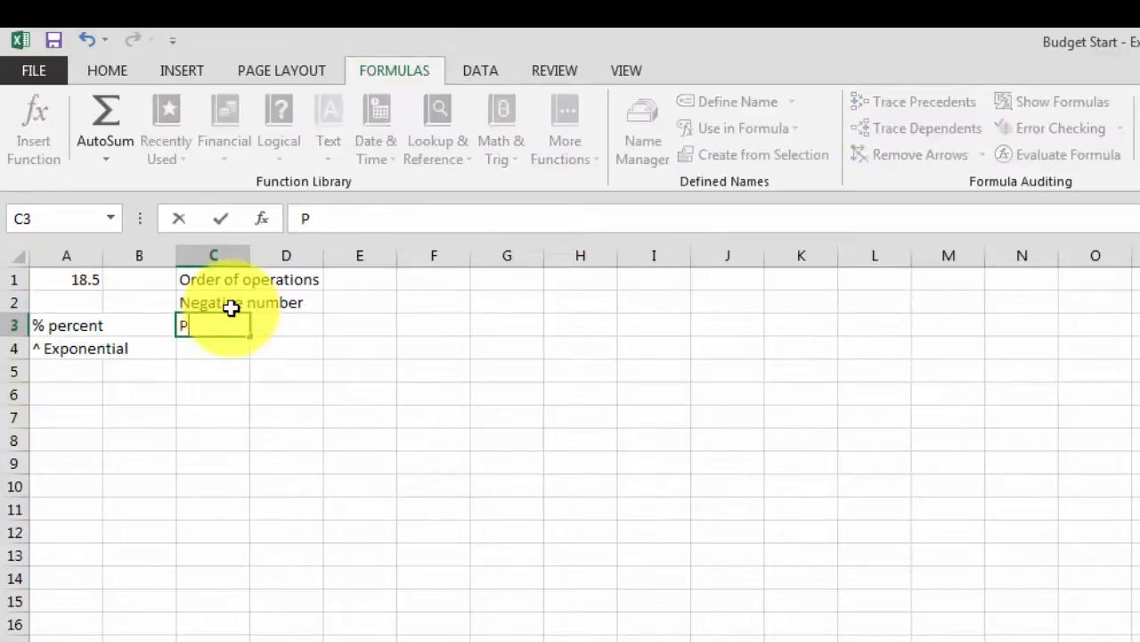
key("Return")
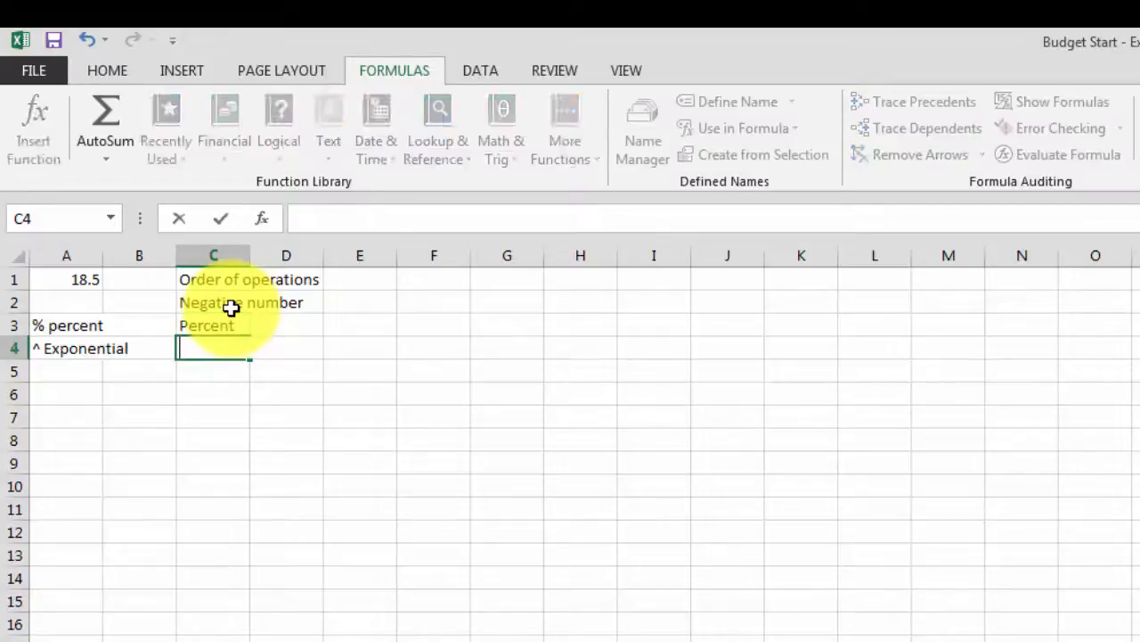
type("Exponent")
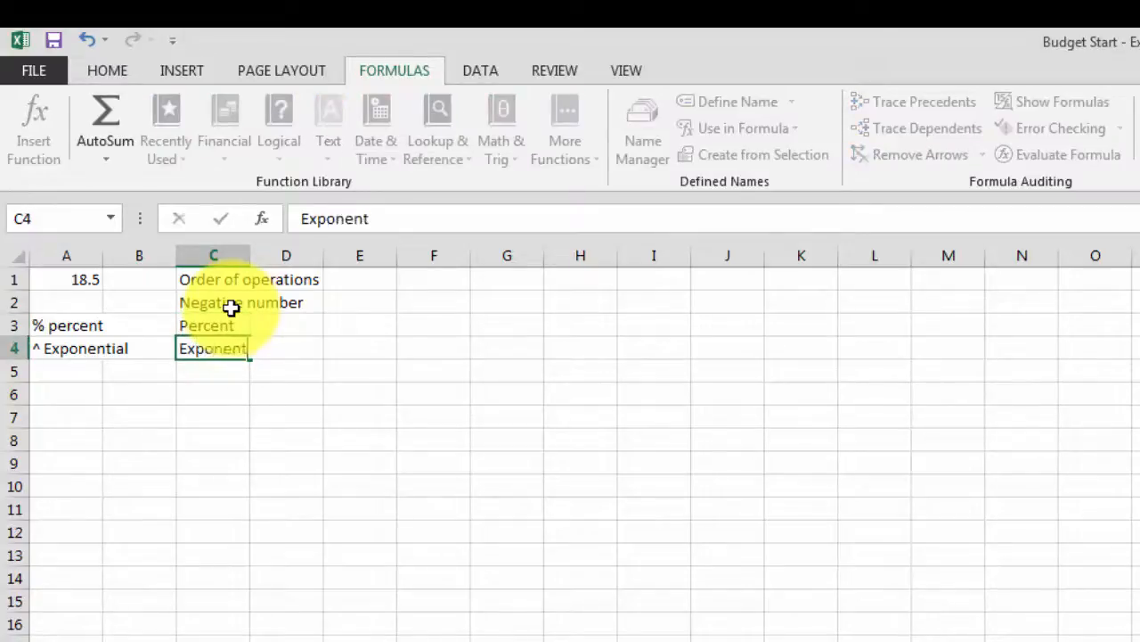
key("Return")
Step: Continue the list with "Multiplication and Division" in cell C5 and "Addition and Subtraction" in cell C6
type("M")
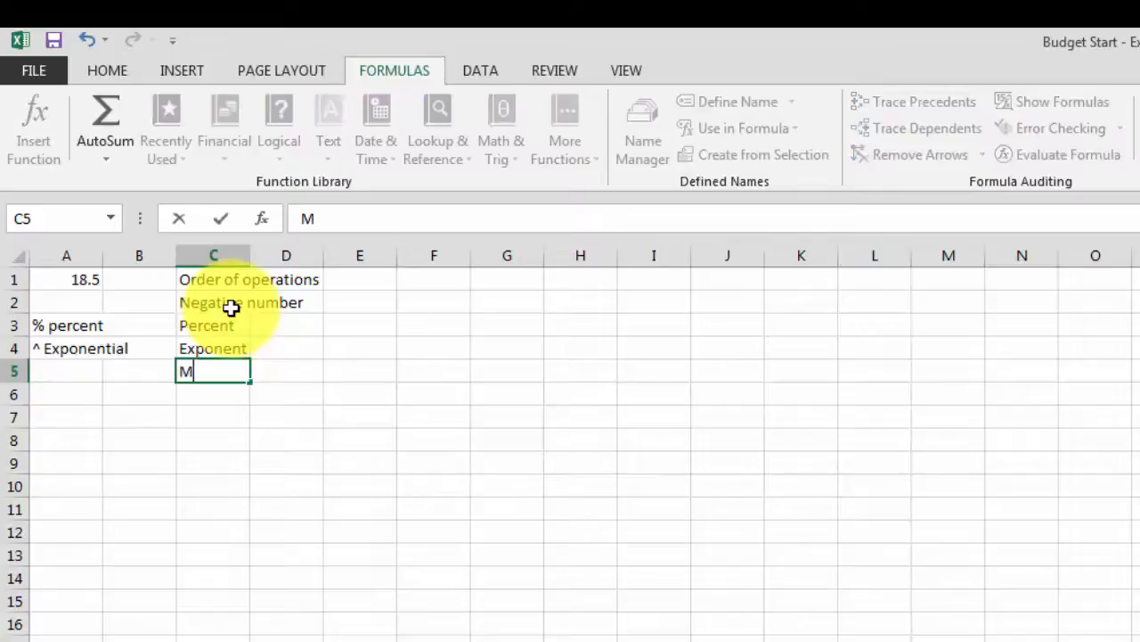
type("ultiplication")
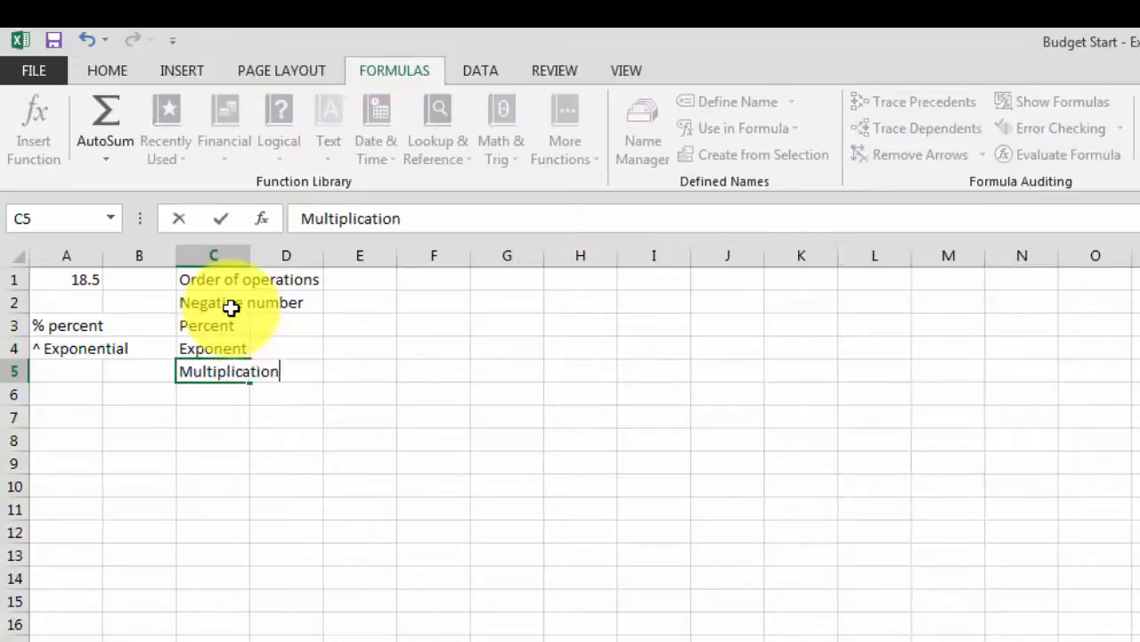
type(" and Division")
key("Return")
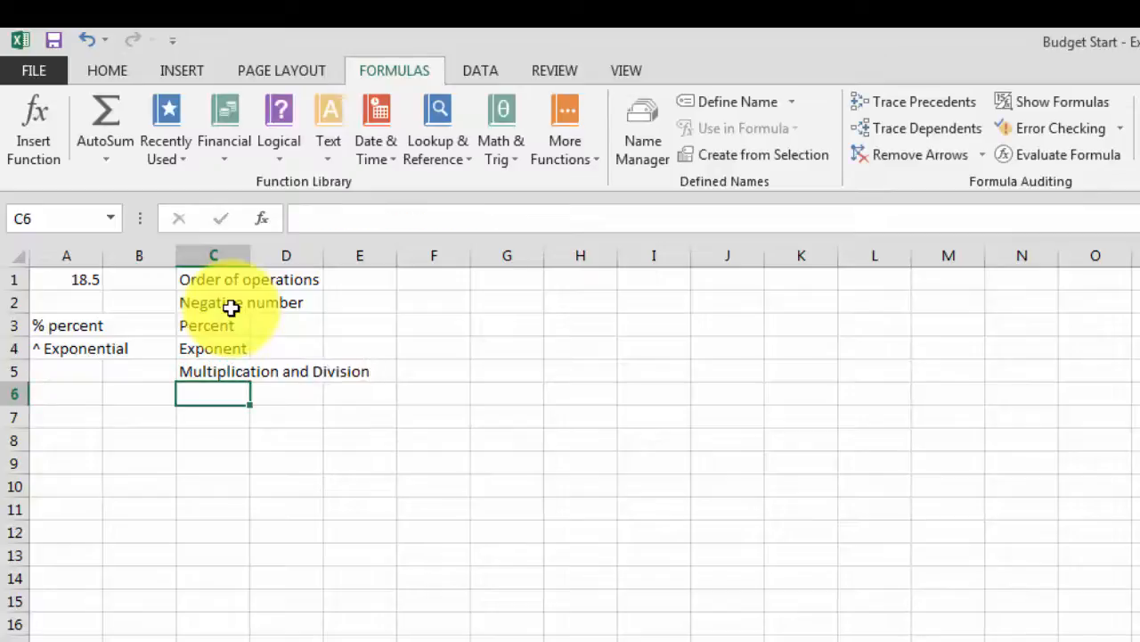
type("Addition")
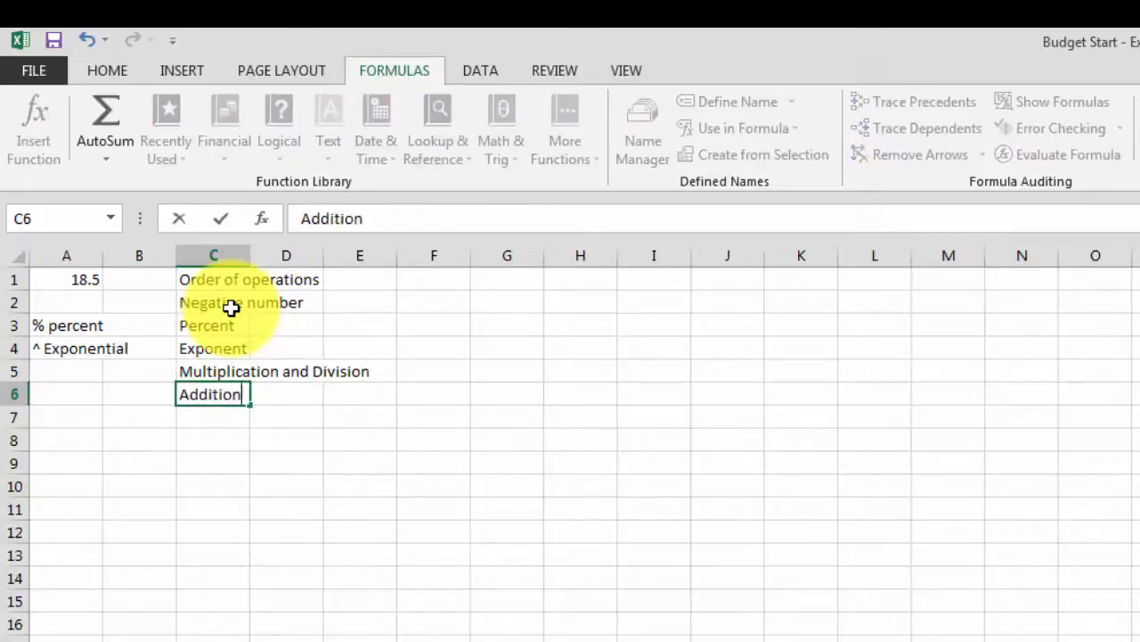
type(" and Sub")
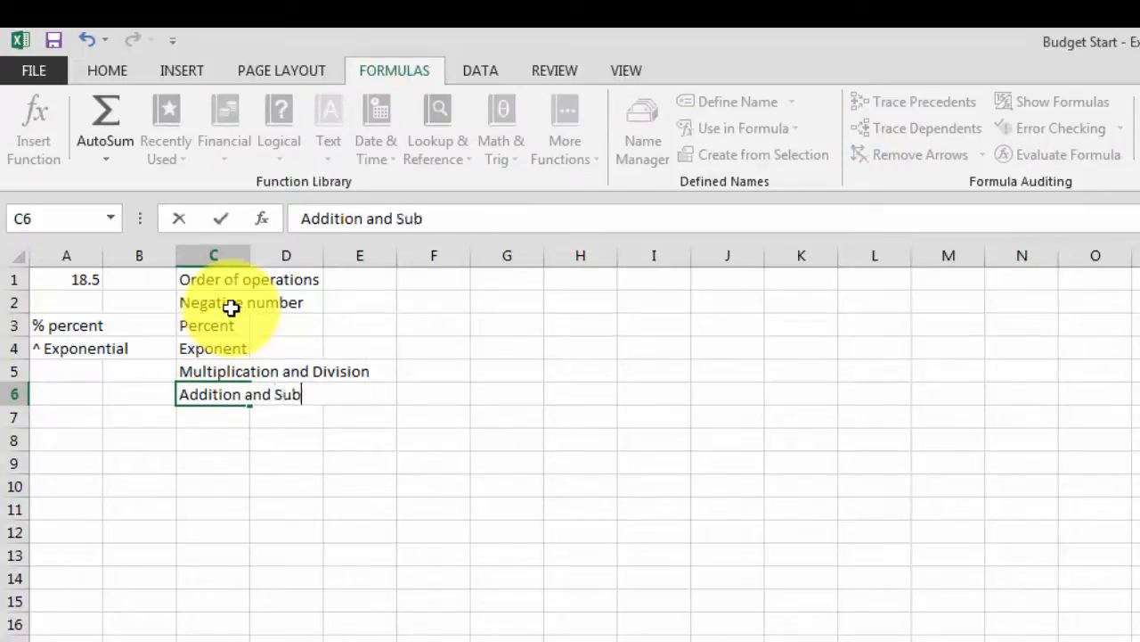
type("traction")
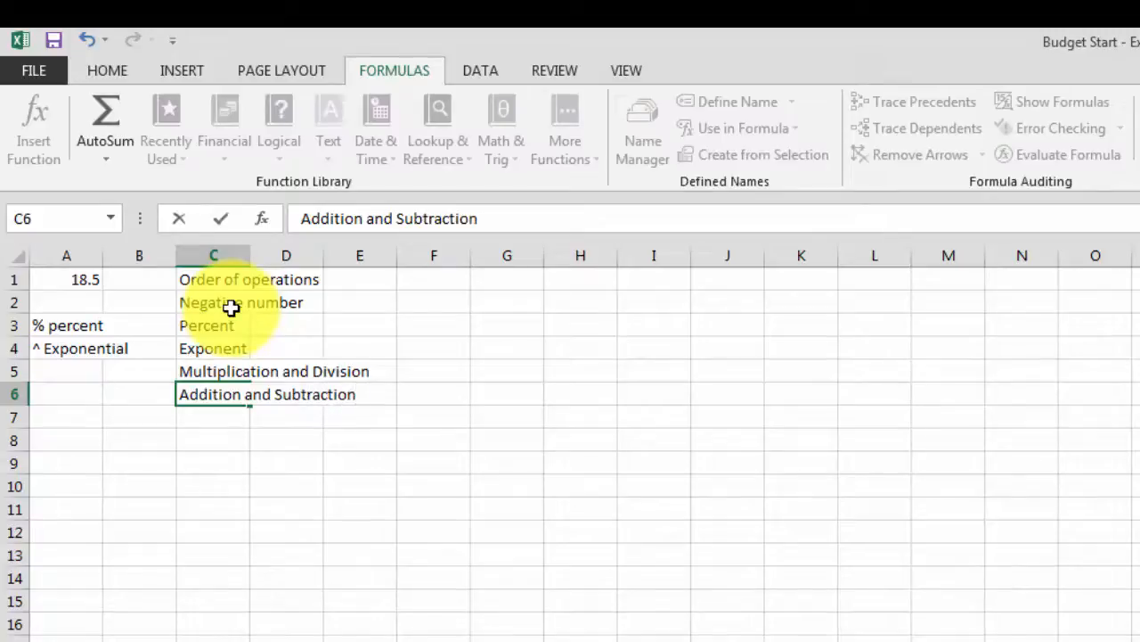
key("Return")
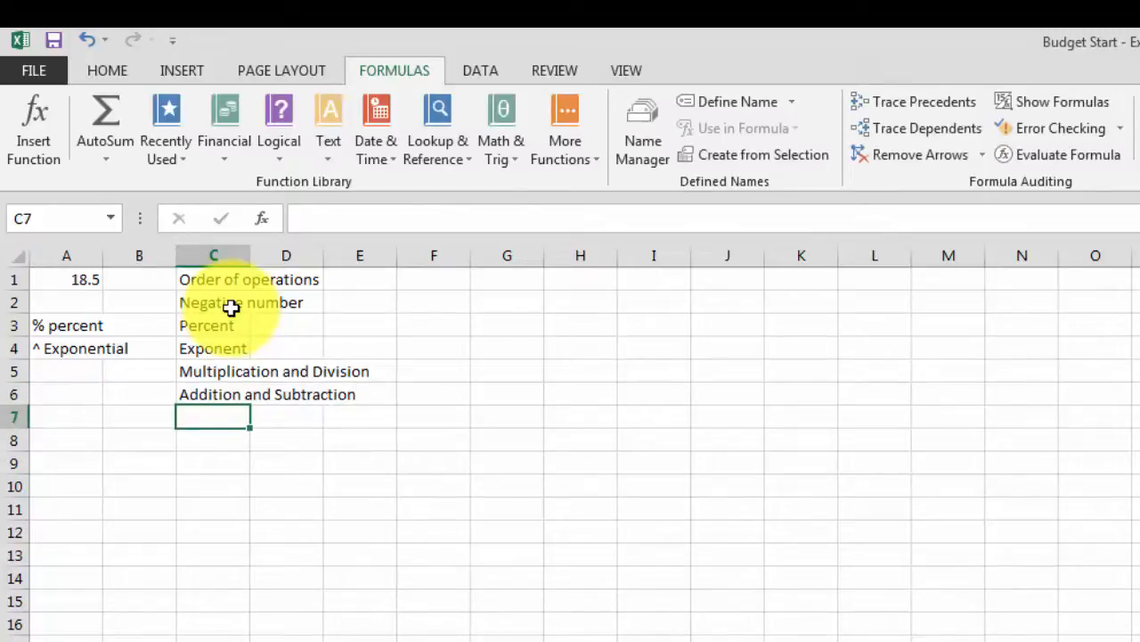
Step: Move the list in C2:C6 down one row and enter "Parenthesis (innermost first)" in cell C2
left_click_drag(231, 307, 205, 420)
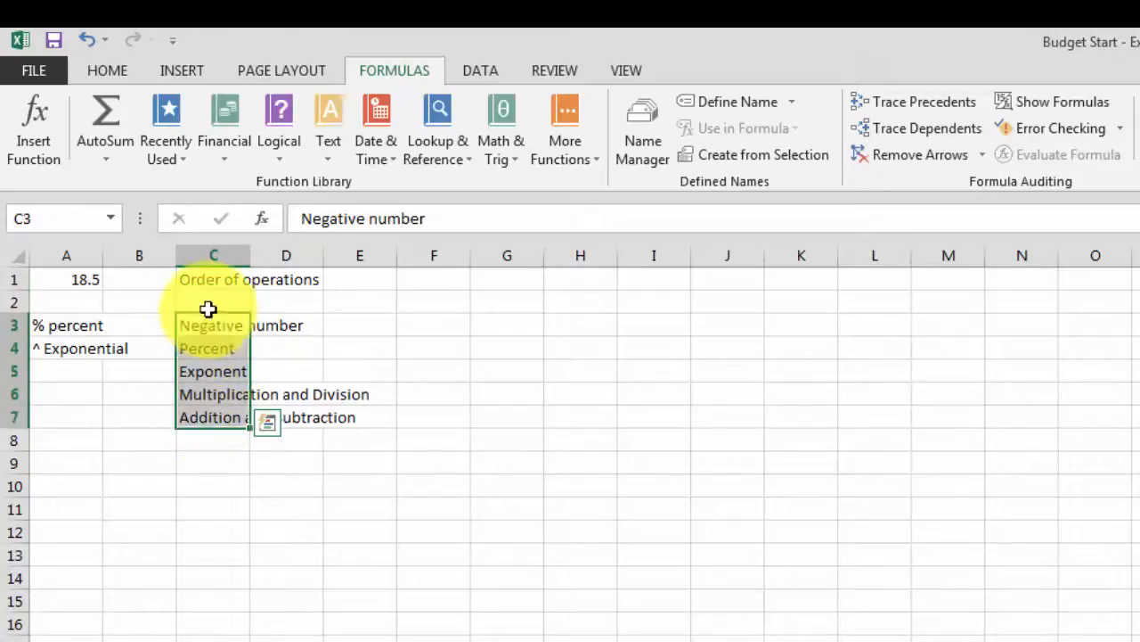
left_click(209, 301)
type("Par")
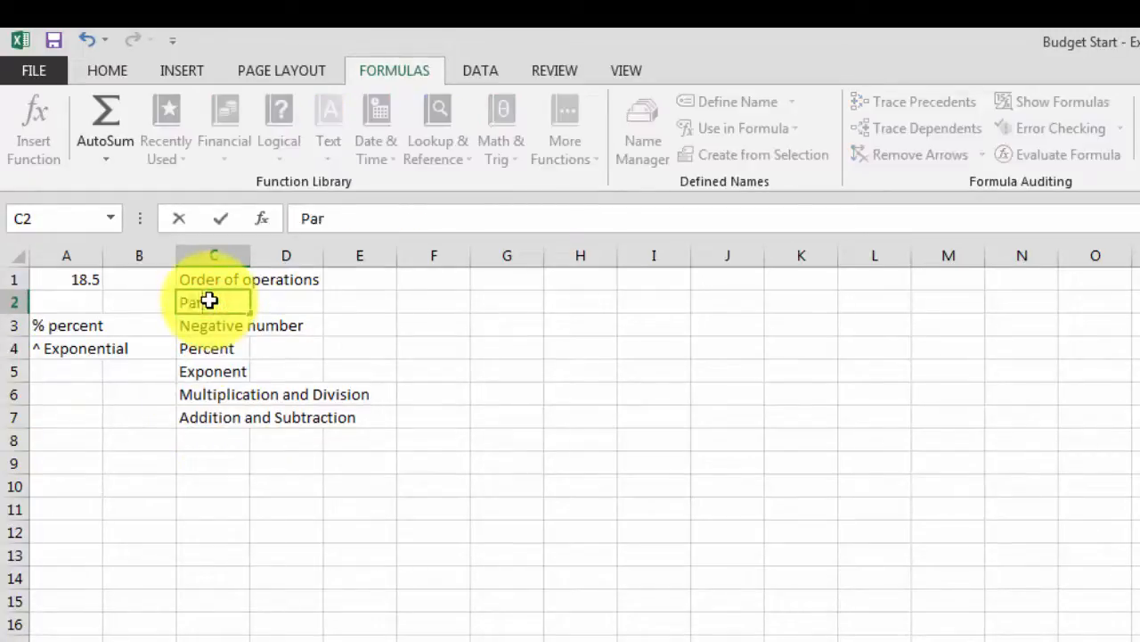
type("enthesis ")
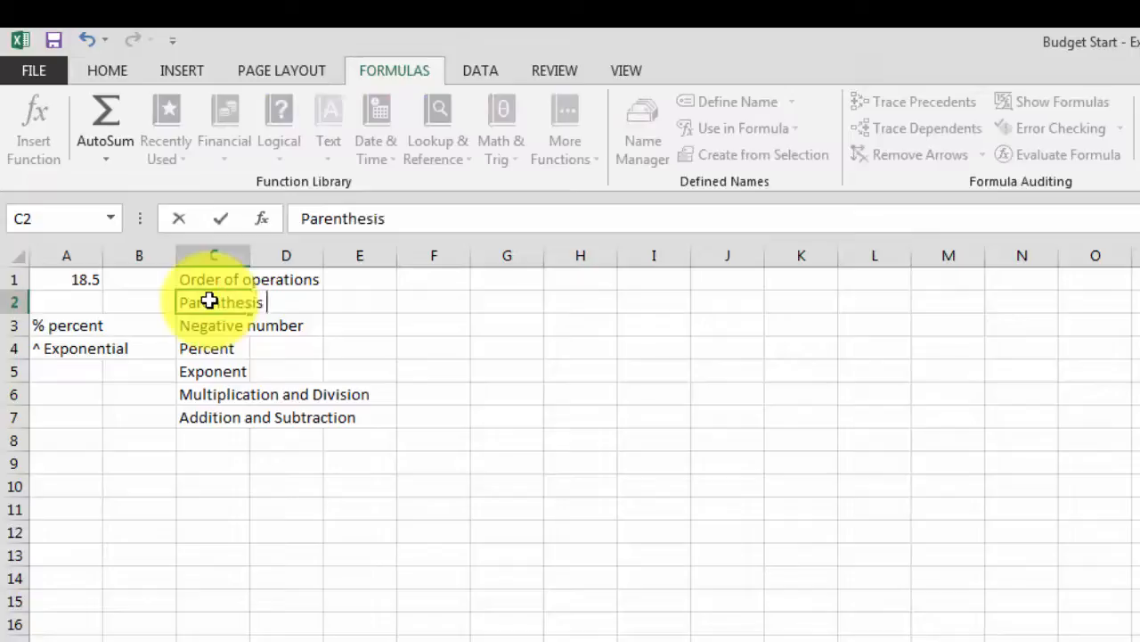
type("(innermost first")
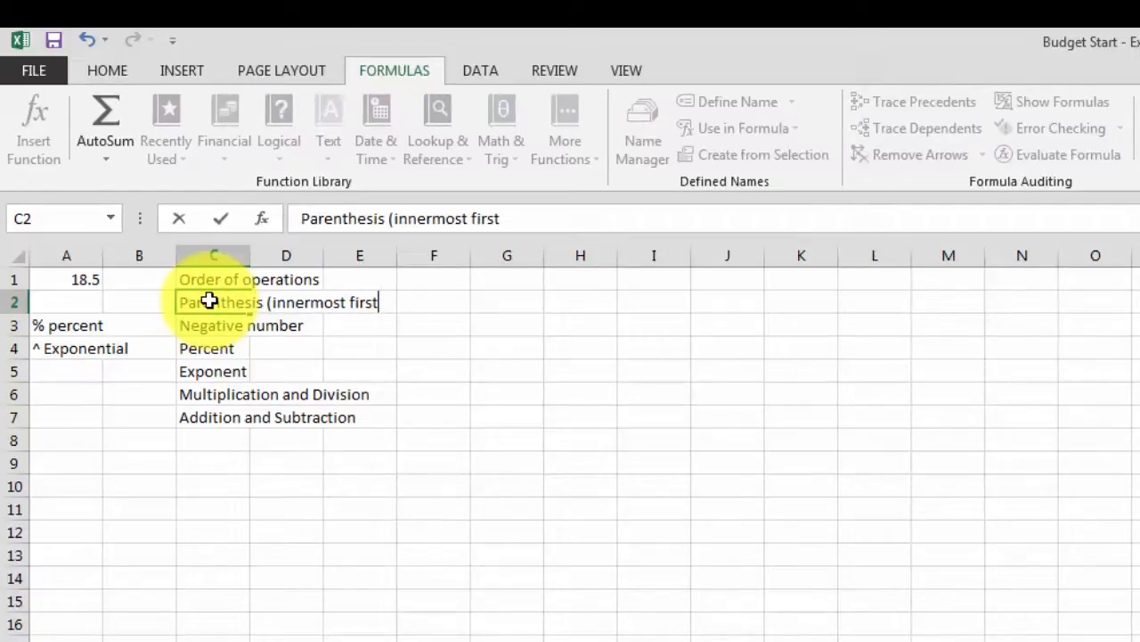
type(")")
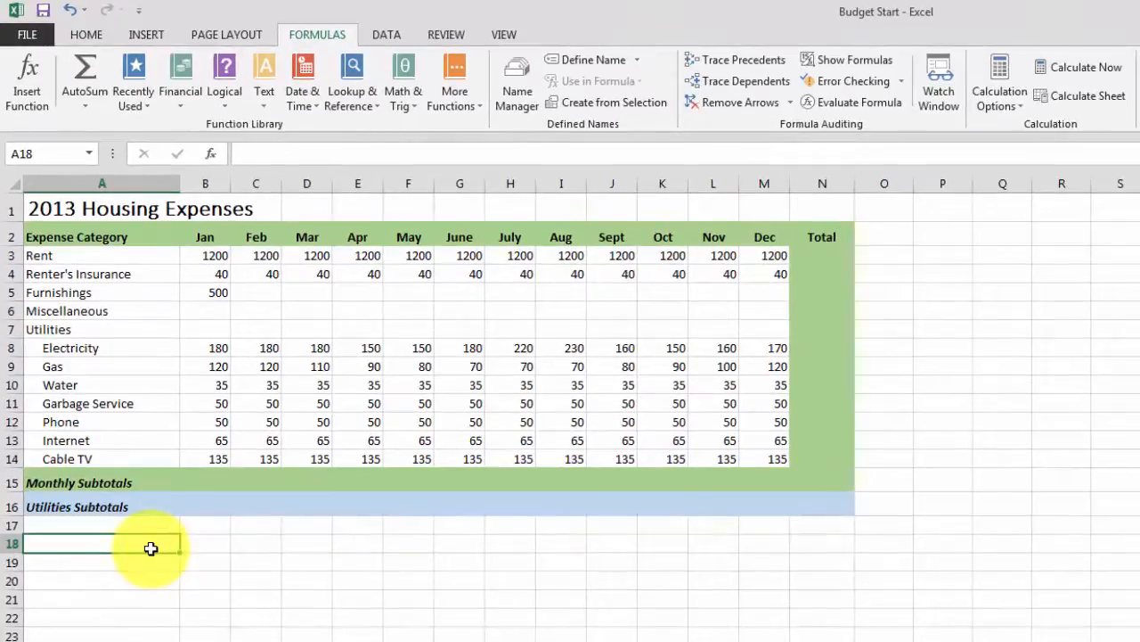
Step: Label cell A18 "January Rent plus Deposit" and enter the formula =1200+500 in cell B18
type("Janua")
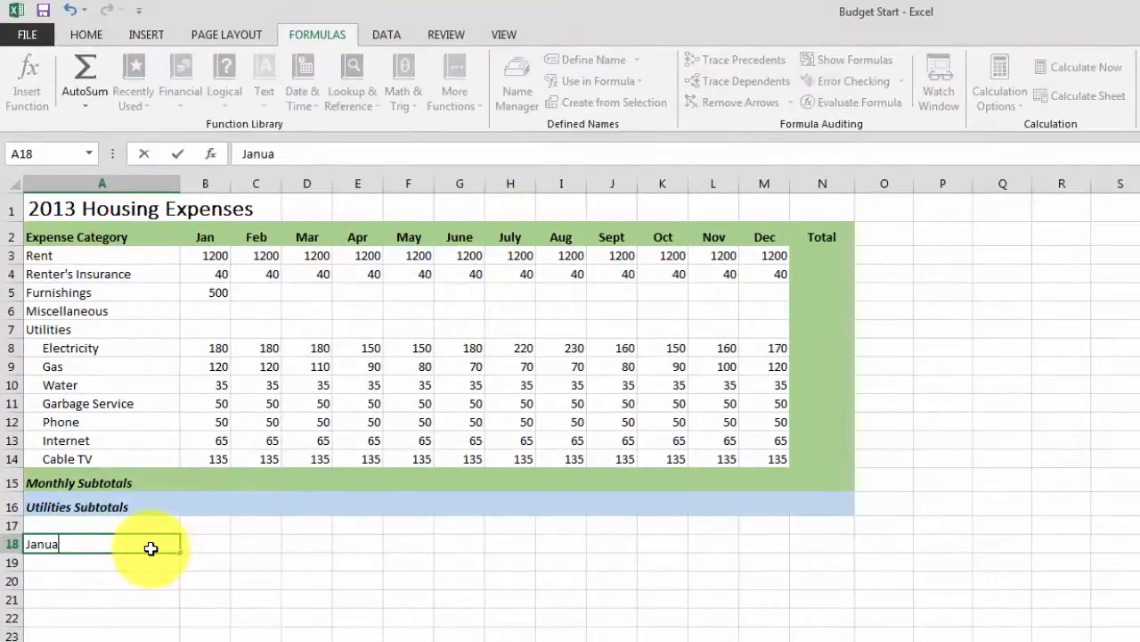
type("ry Rent plus Deposit")
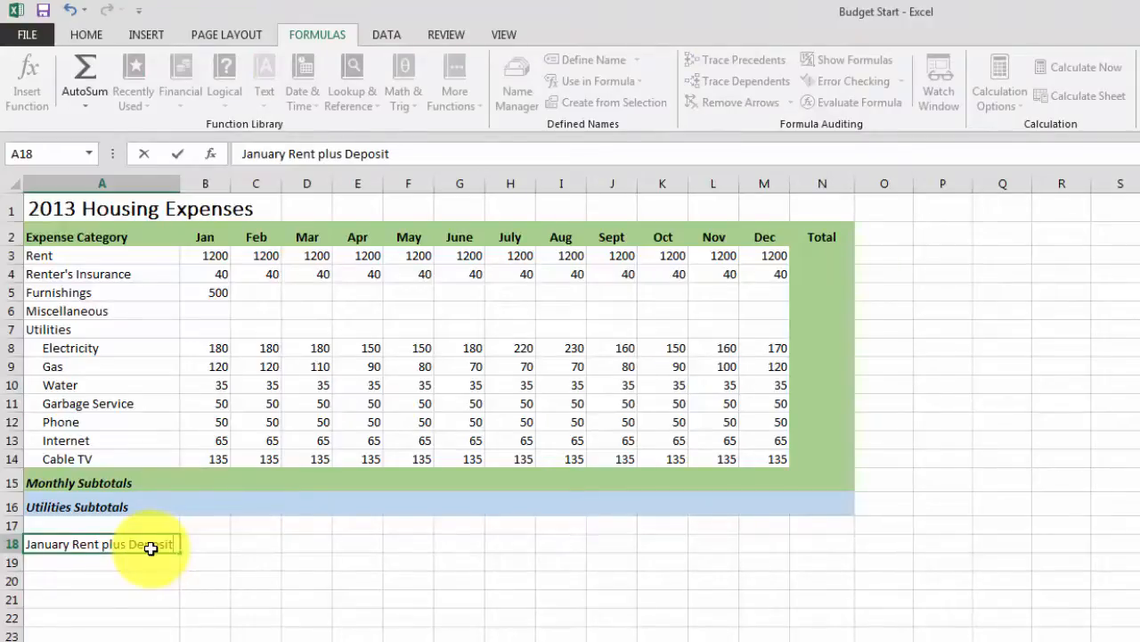
key("Tab")
type("-")
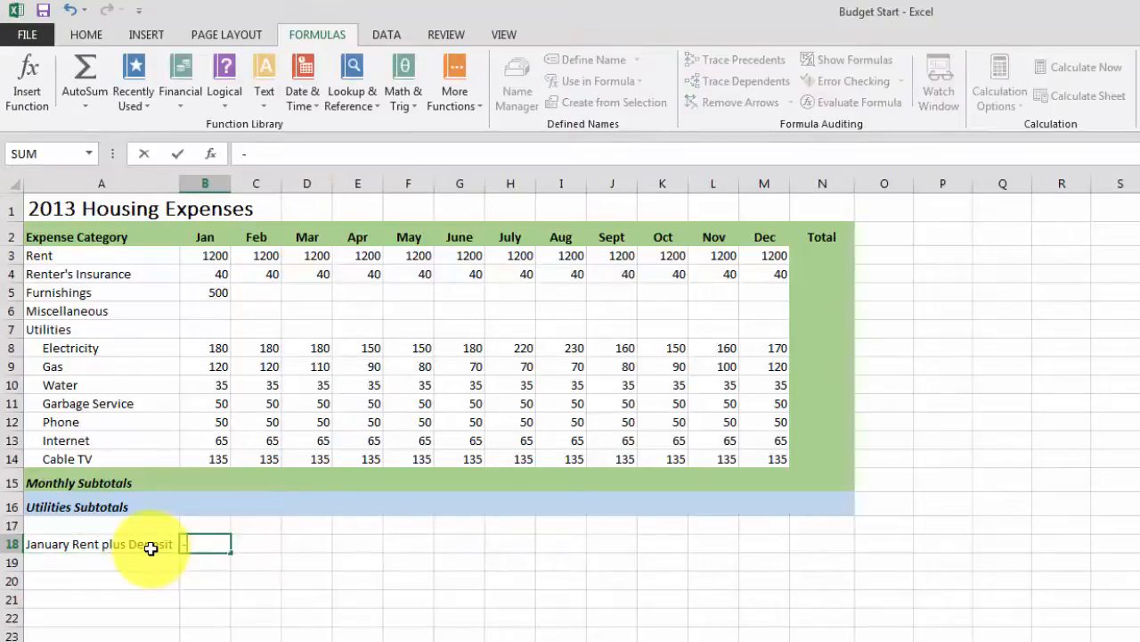
key("BackSpace")
type("=1200")
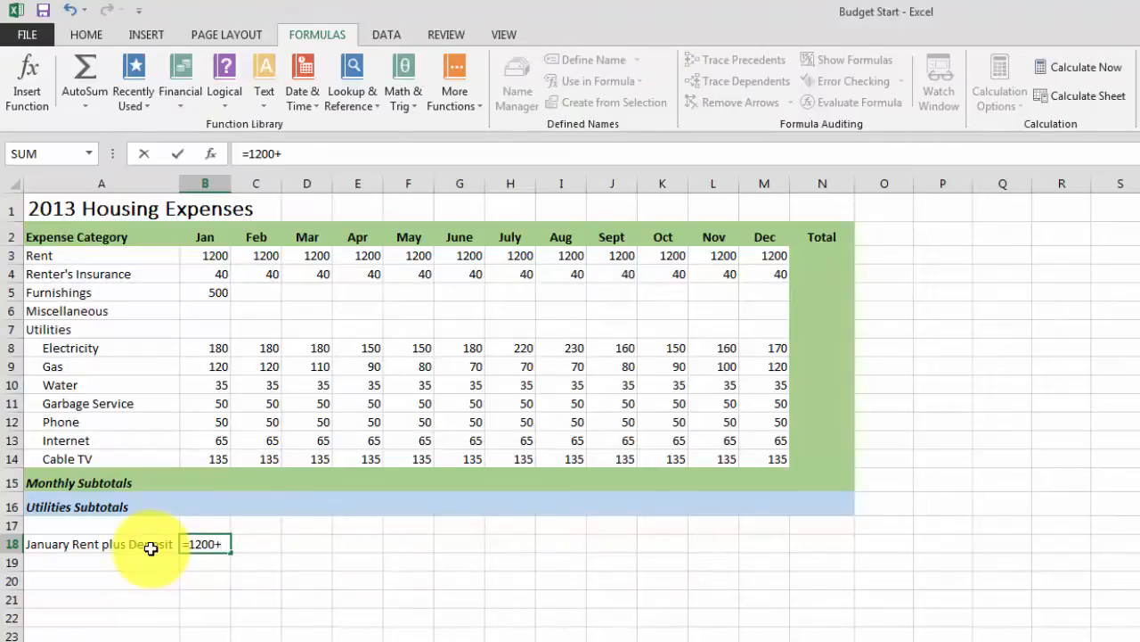
type("+500")
key("Return")
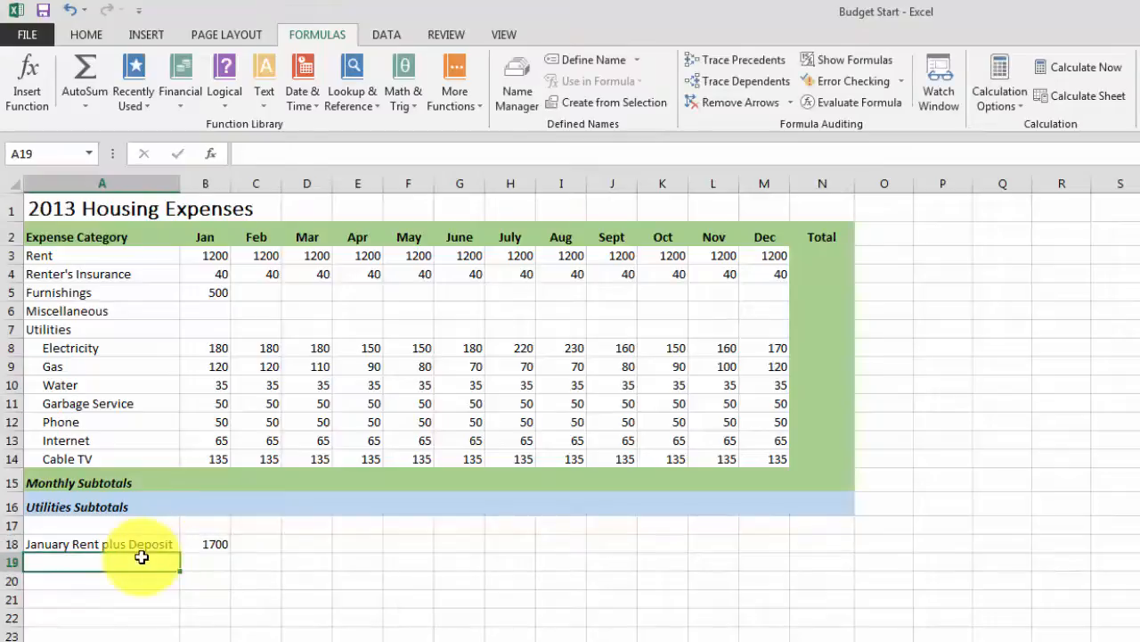
Step: Extend the label in cell A18 to read "January Rent plus Deposit, minus Discount"
left_click(143, 544)
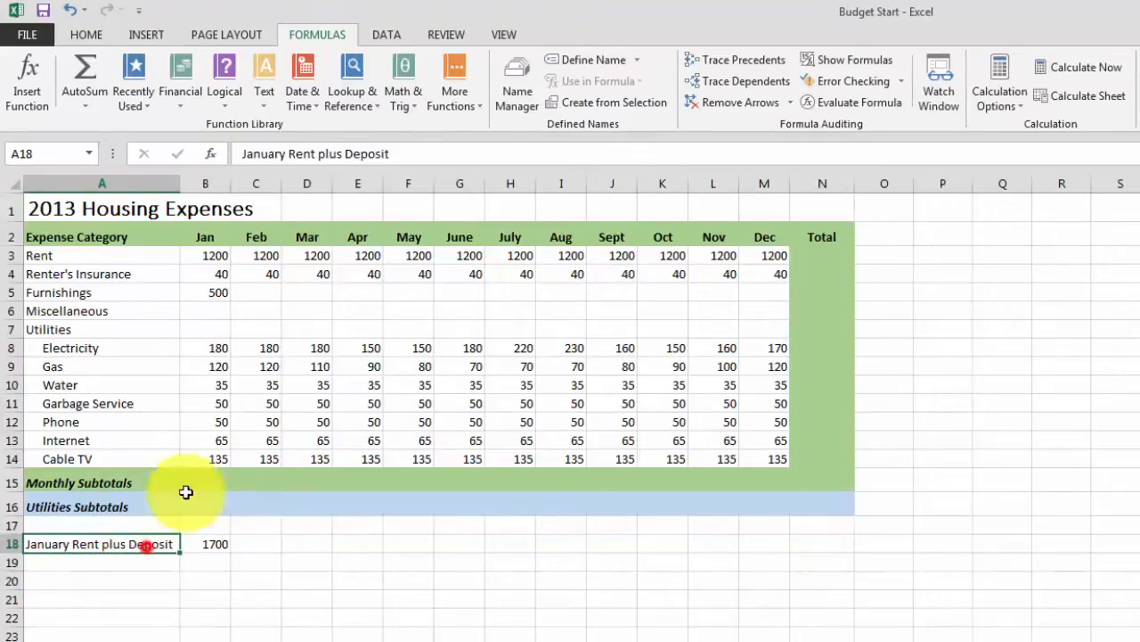
left_click(391, 152)
type(",")
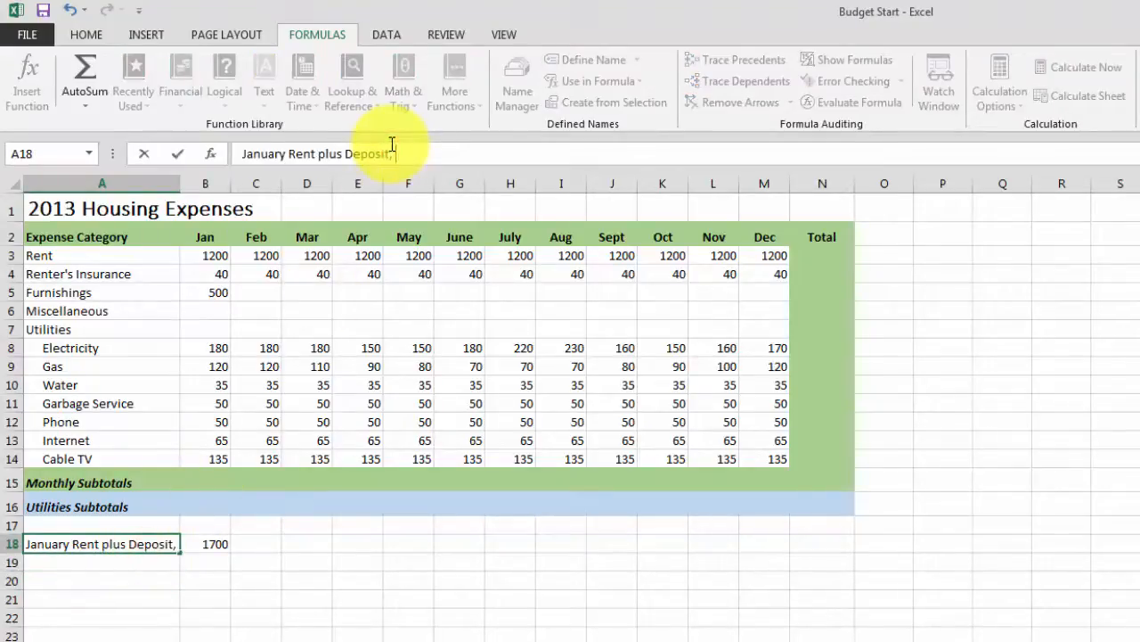
type(" minus ")
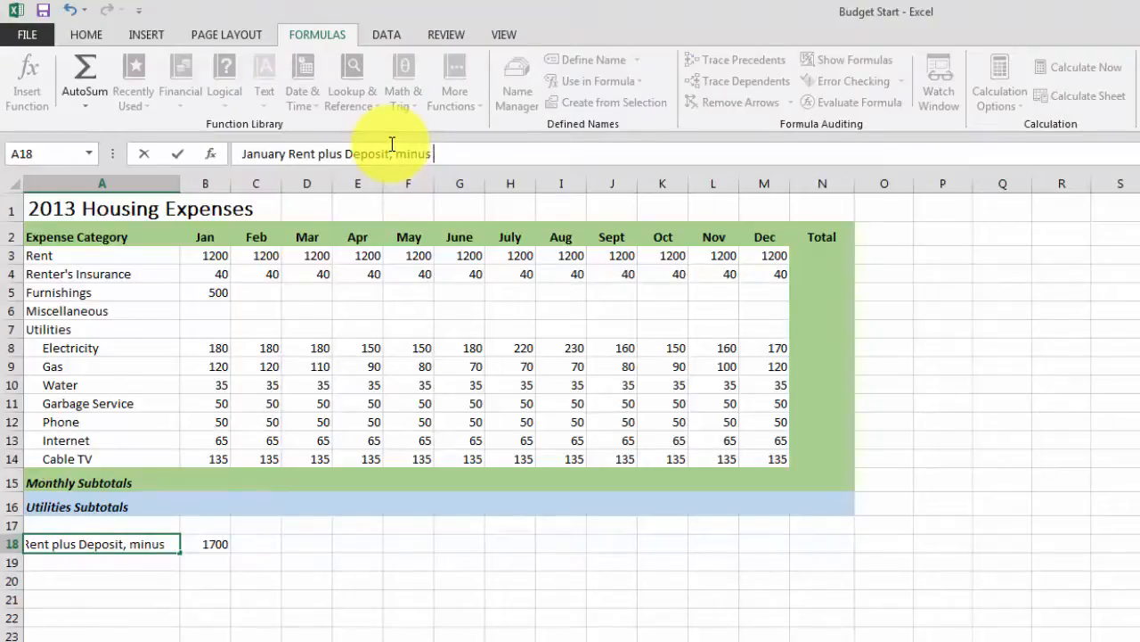
type("Discount")
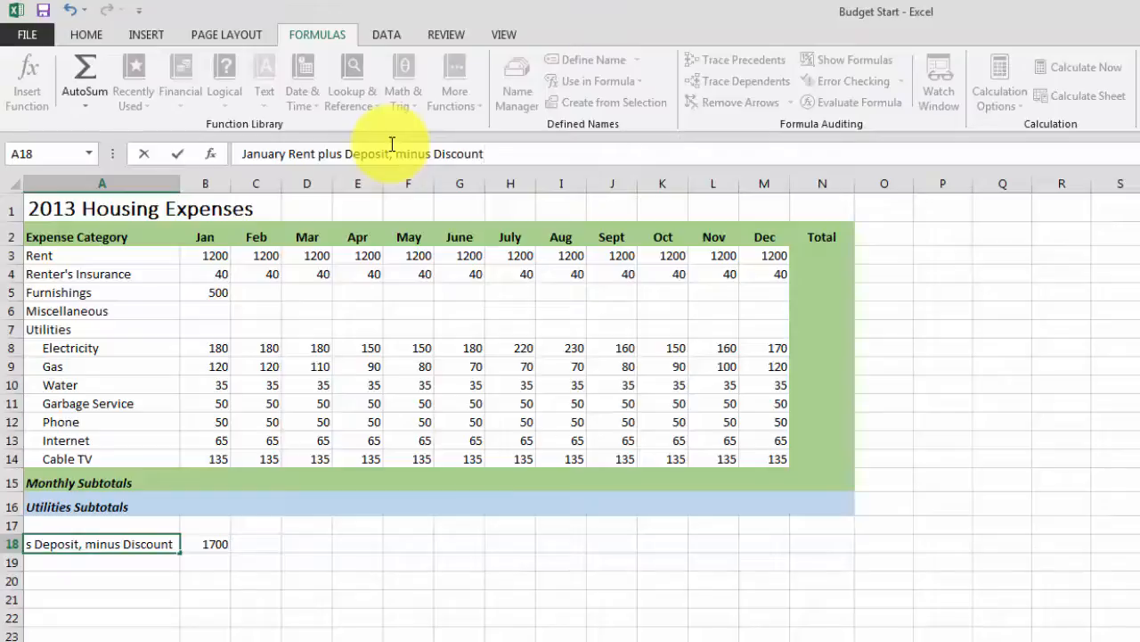
key("Tab")
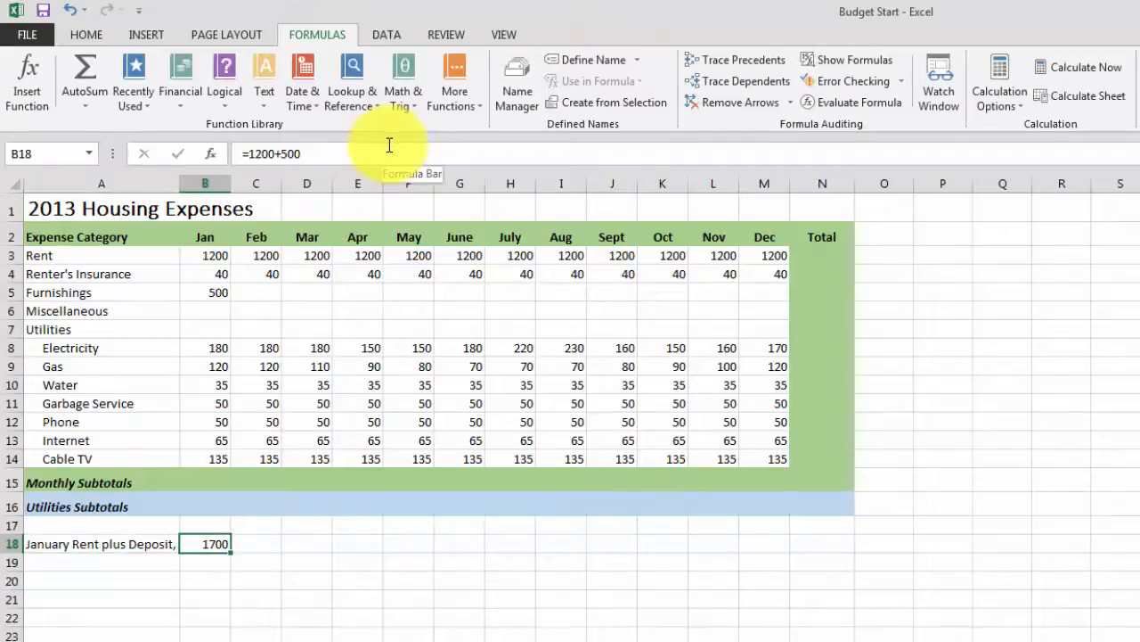
Step: Subtract the discount of 100 in cell B18 so the formula reads =1200+500-100
left_click(389, 145)
type("-1")
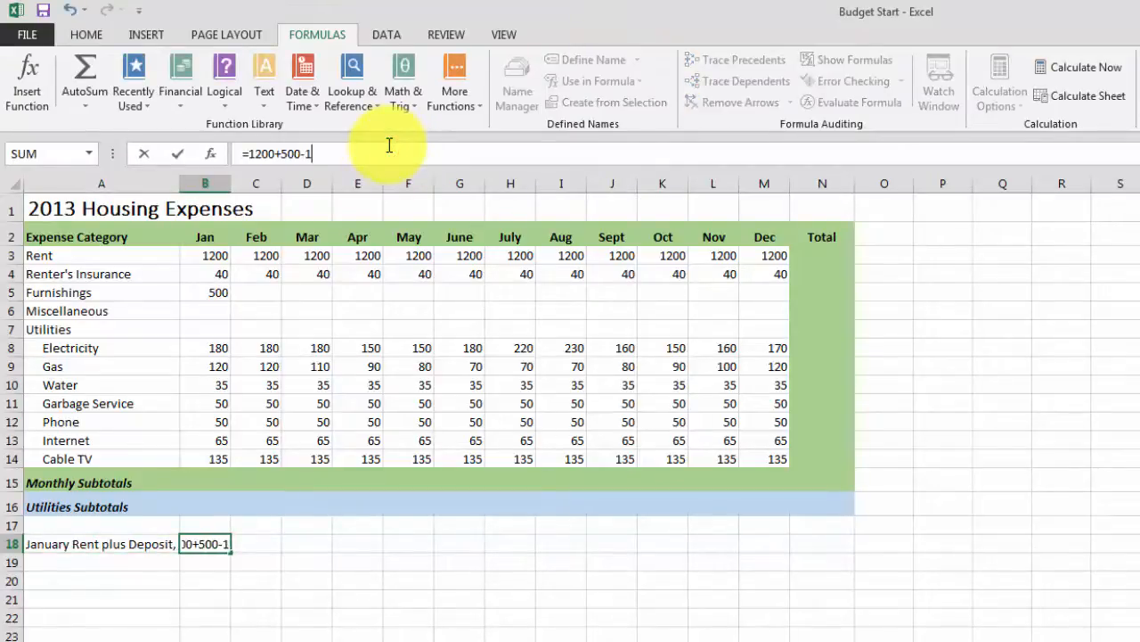
type("00")
key("Return")
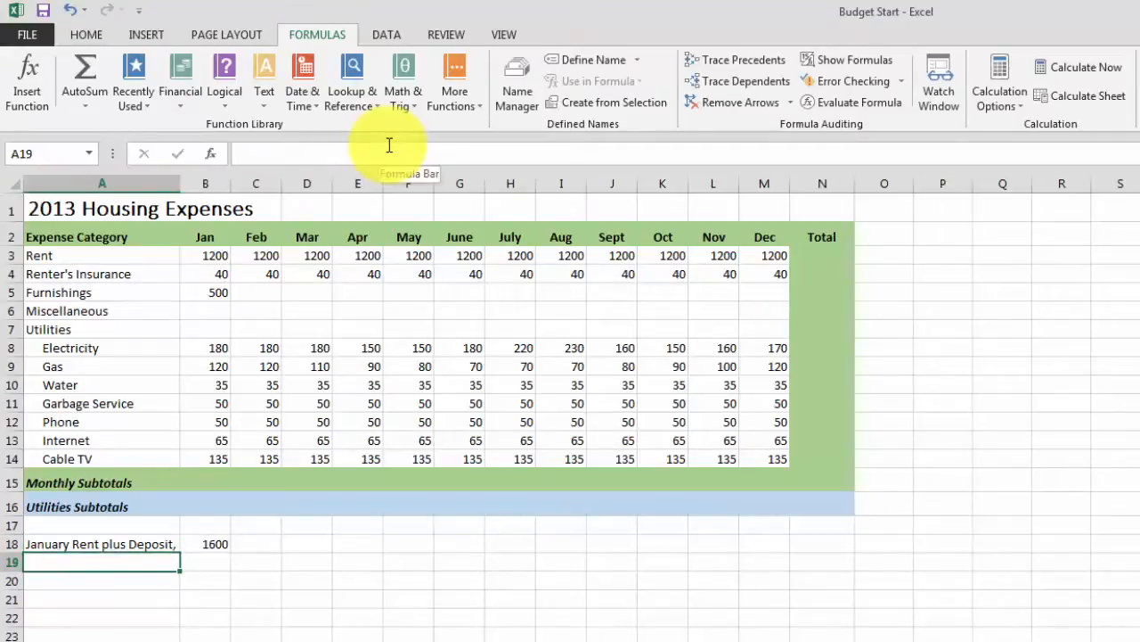
Step: Label cell A19 "Annual Rent per Lease" and enter the formula =1200*12 in cell B19
type("Annual")
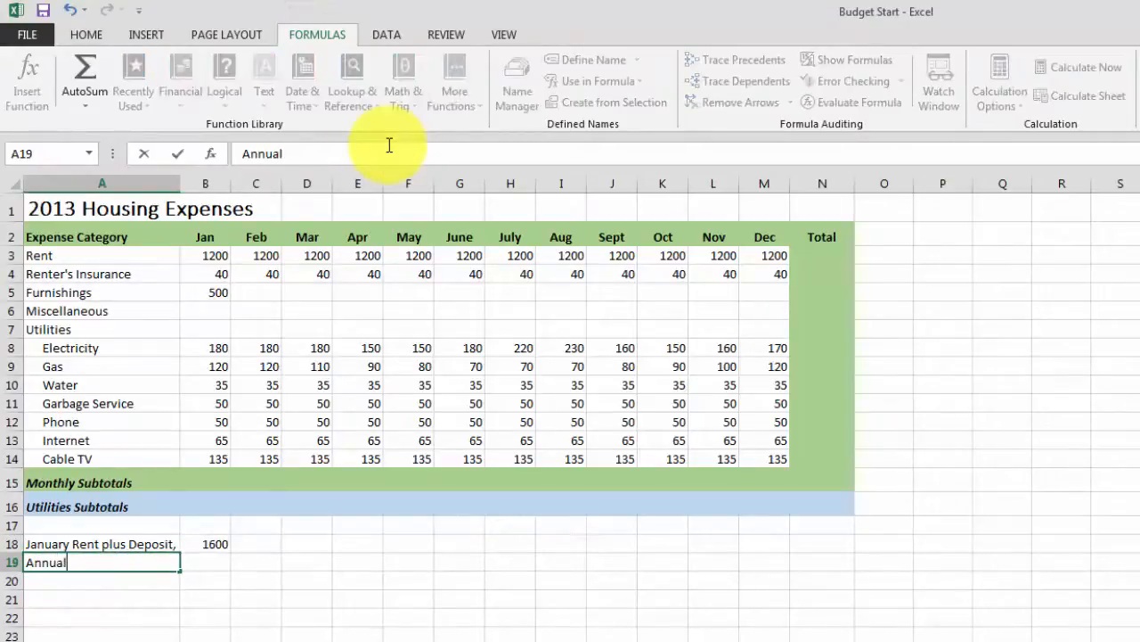
type(" Rent per Lease")
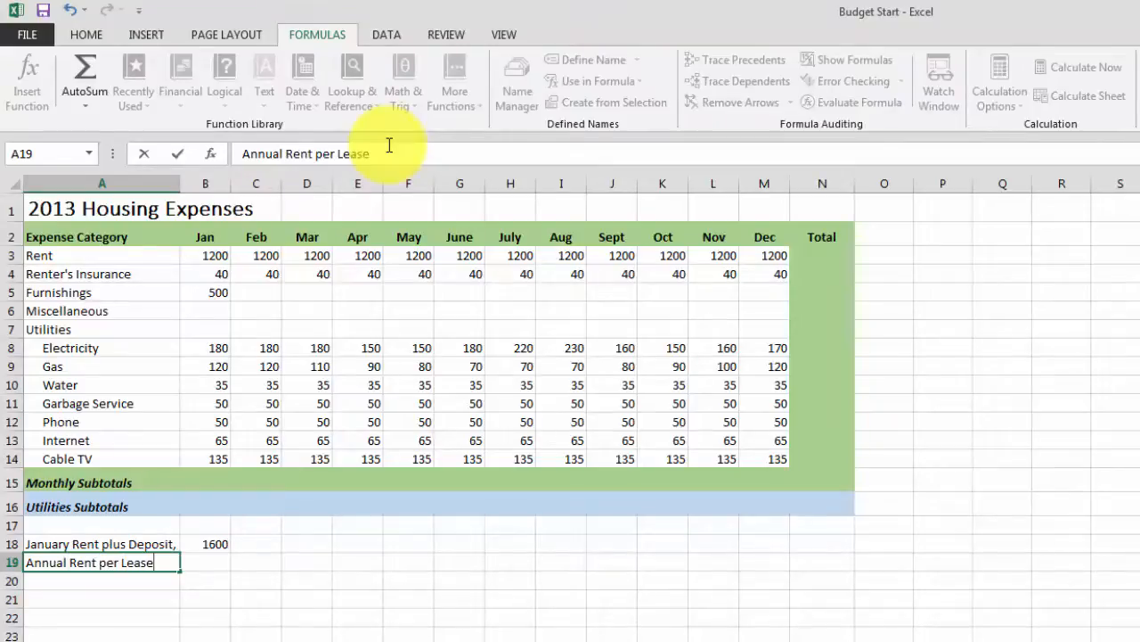
key("Tab")
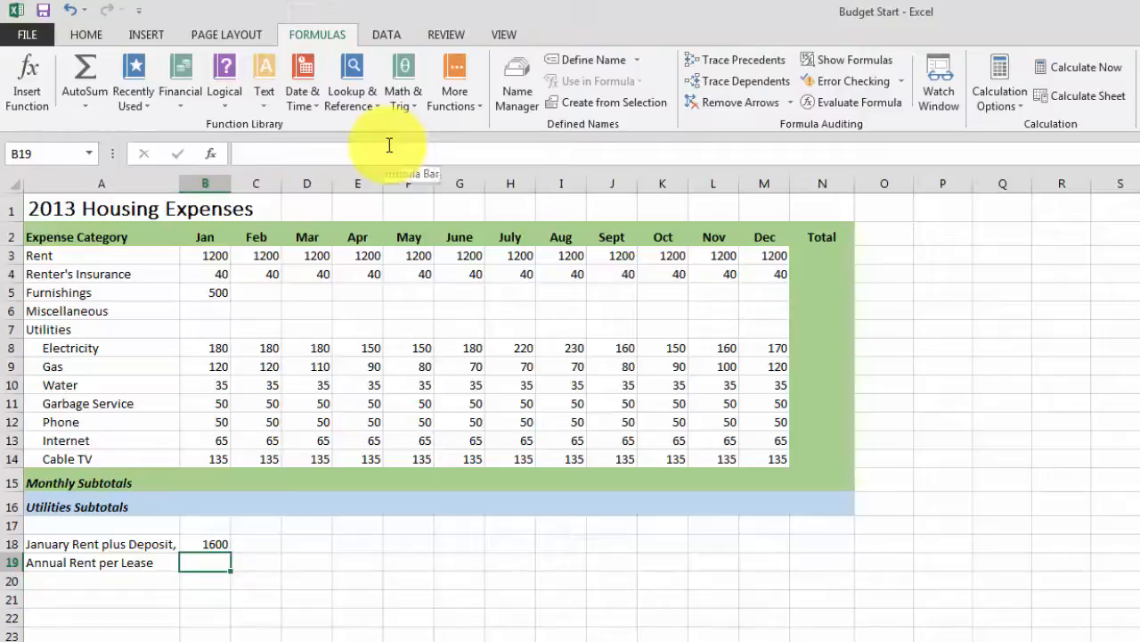
type("=1200")
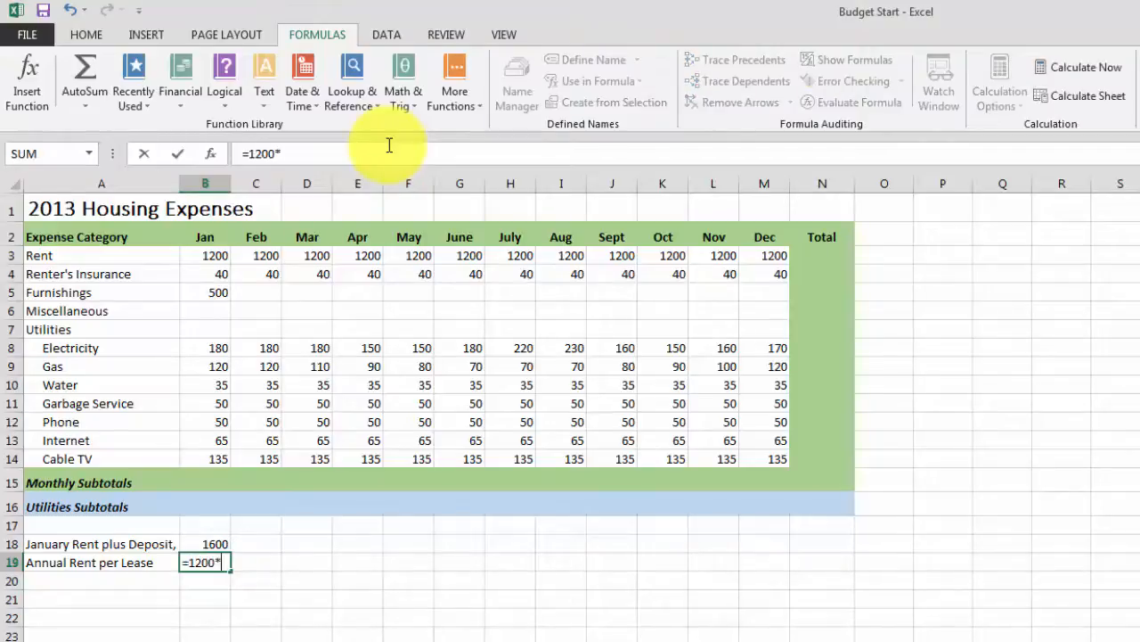
type("*12")
key("Return")
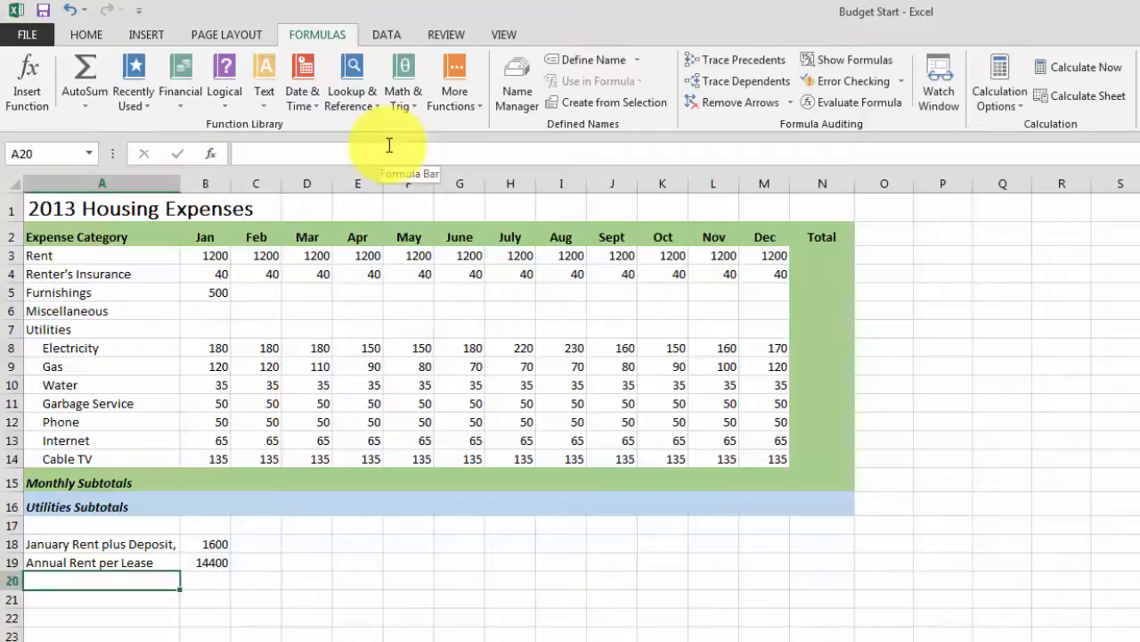
Step: Enter the label "Average Electricity" in cell A20
type("Average")
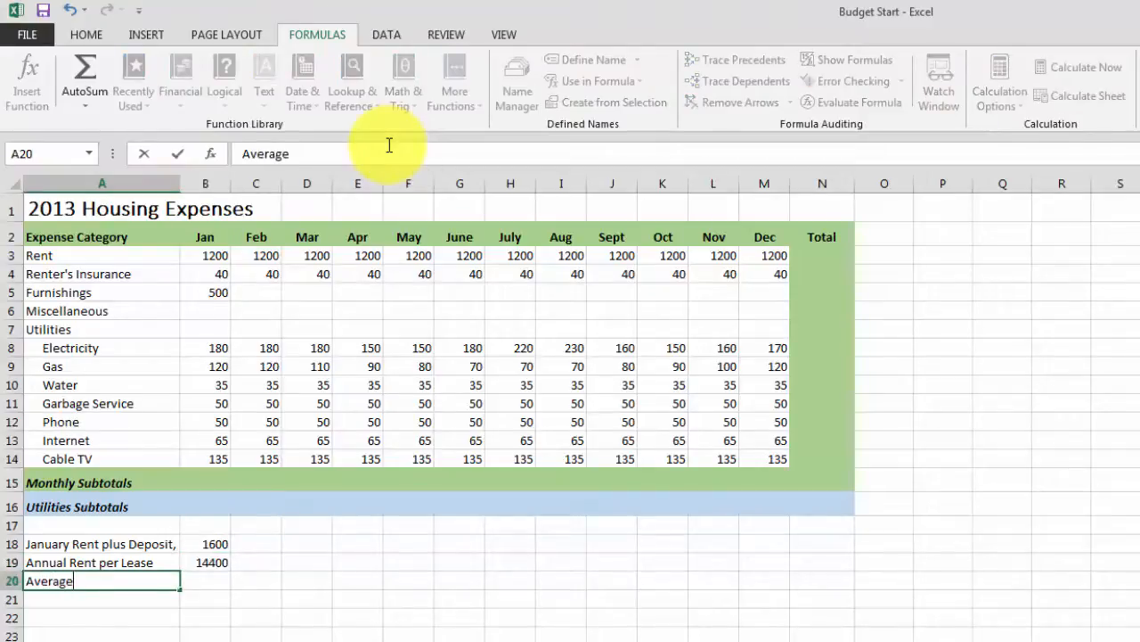
type(" Electricity")
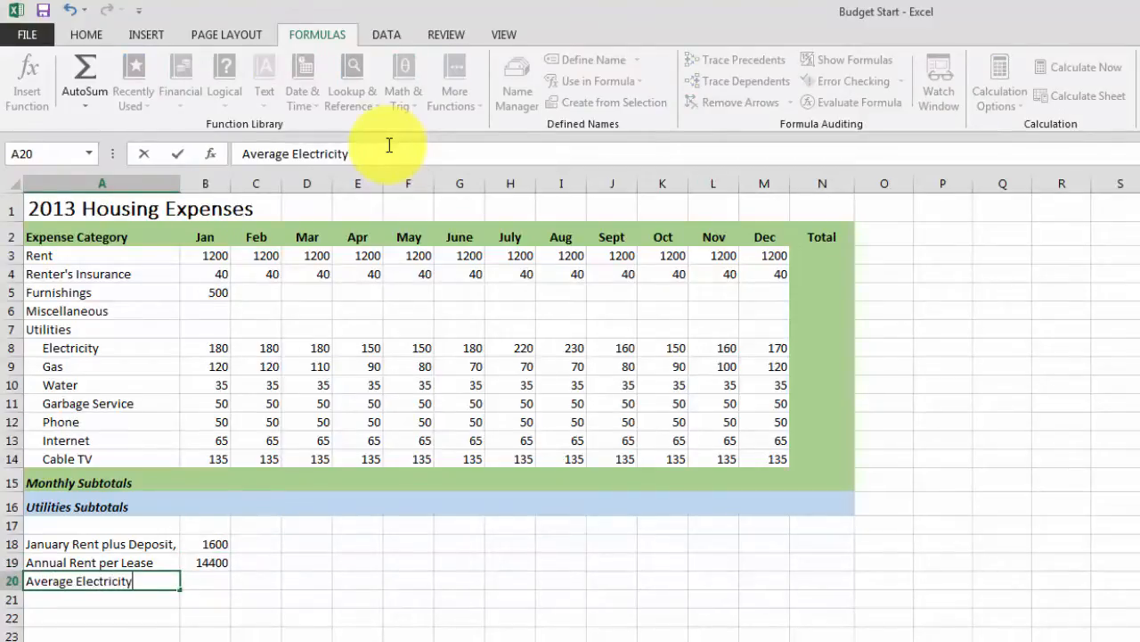
key("Tab")
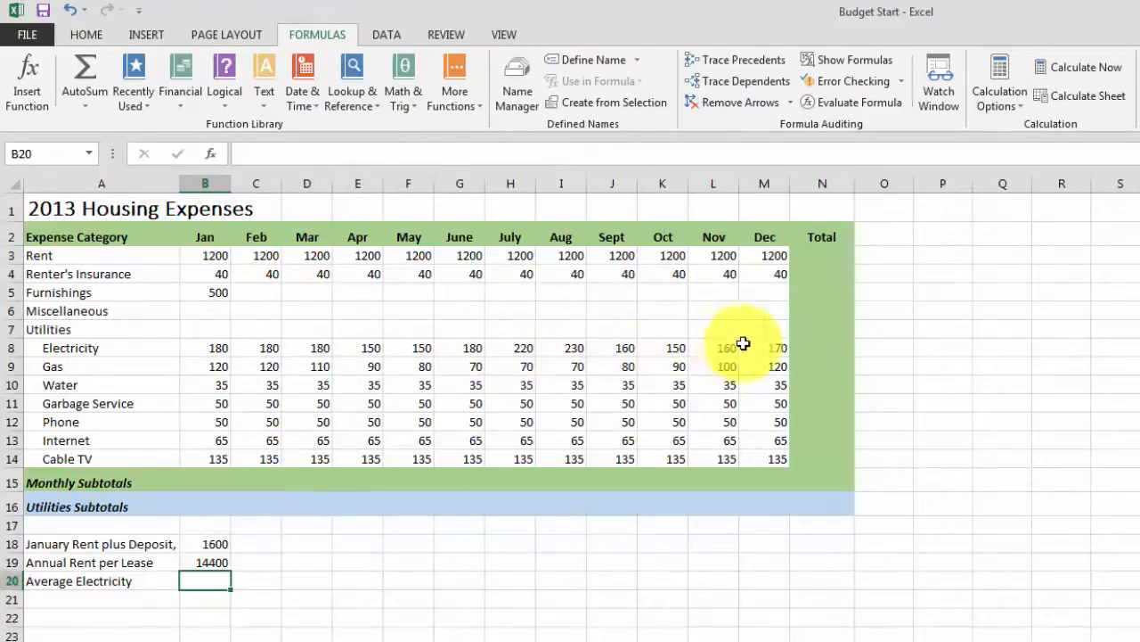
Step: Total the yearly electricity costs in cell N8 with AutoSum over B8:M8
left_click(815, 347)
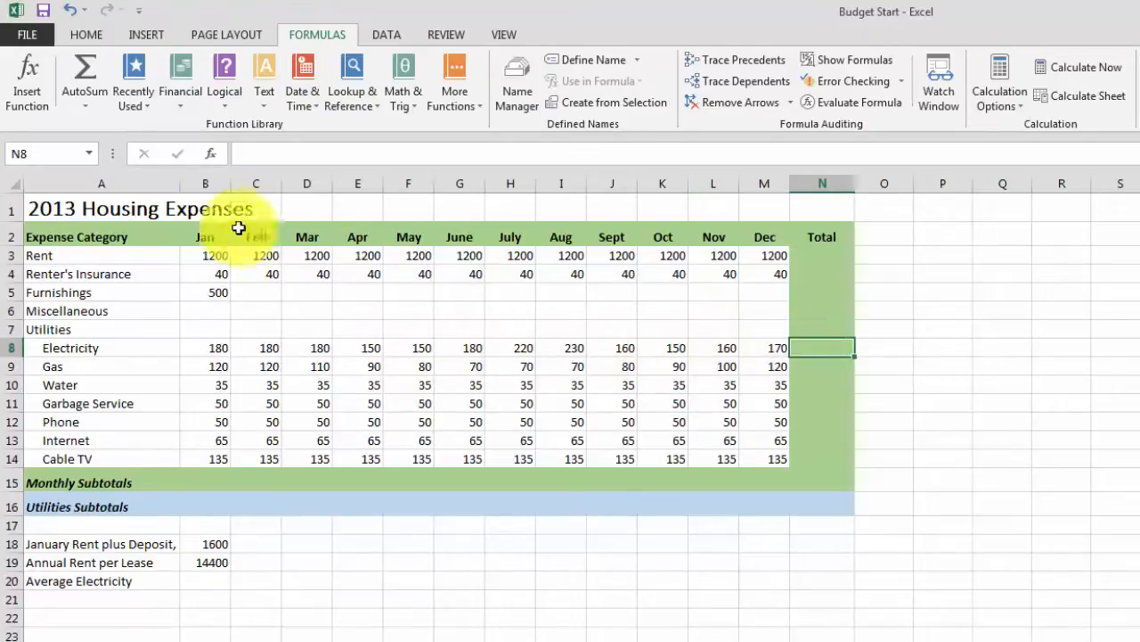
left_click(95, 75)
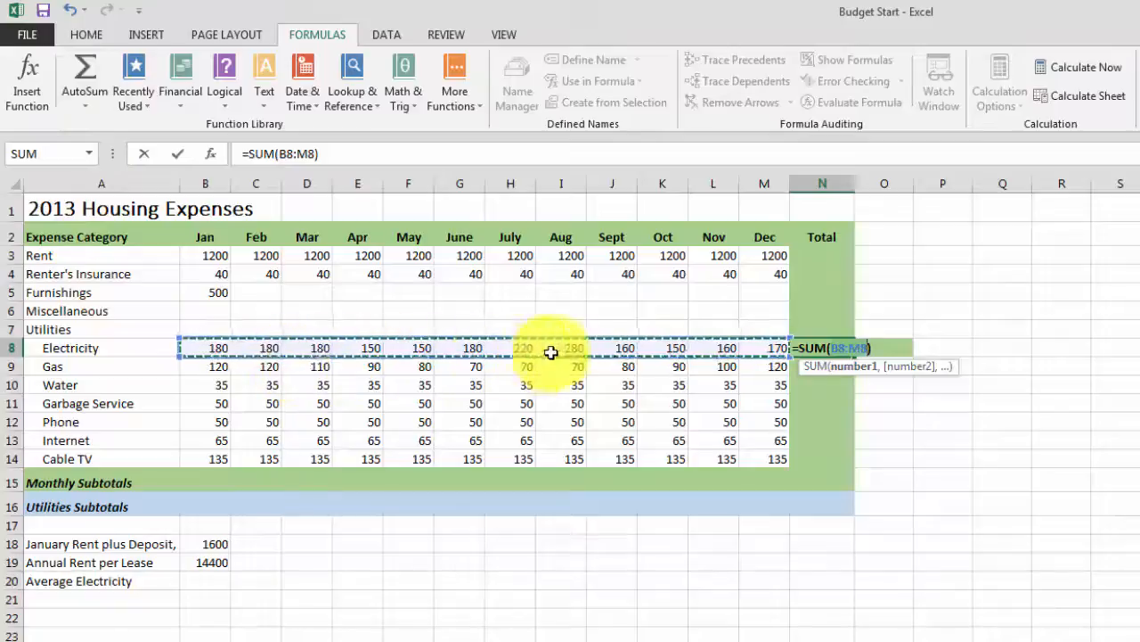
key("Return")
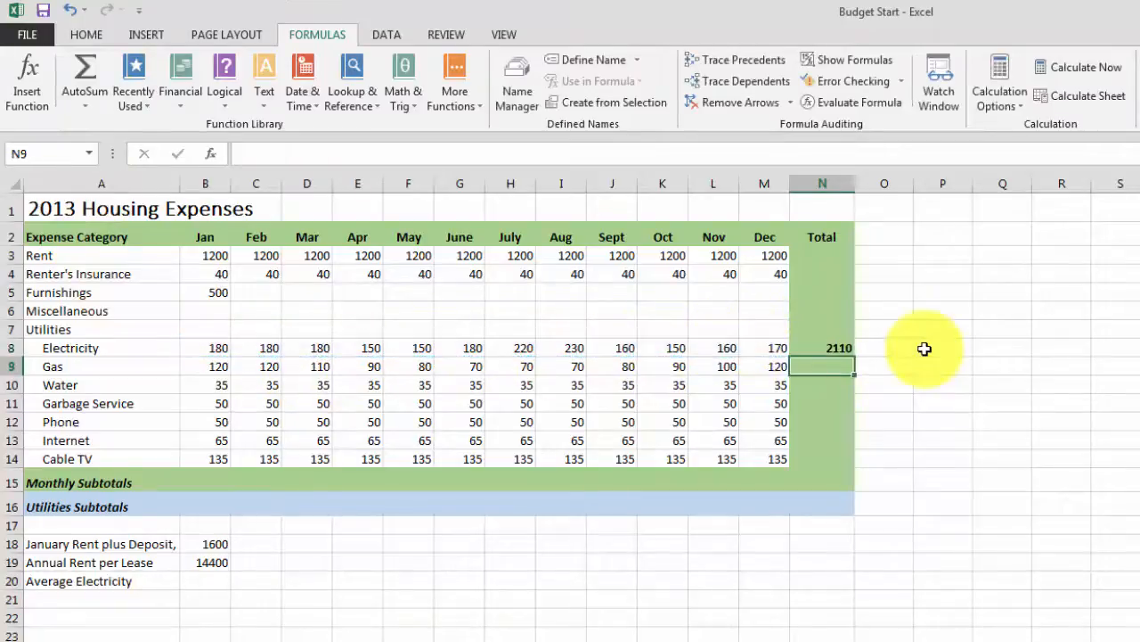
Step: Fill the Electricity total formula down to N16 and up to N3, and clear the Utilities heading's total in N7
left_click(840, 350)
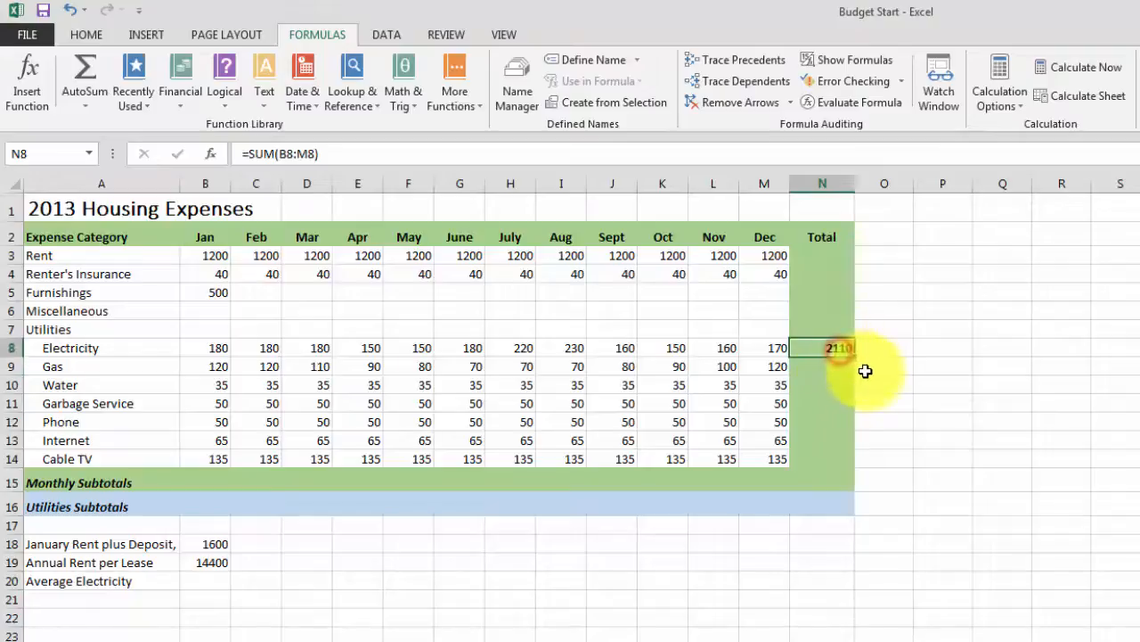
left_click_drag(856, 359, 842, 507)
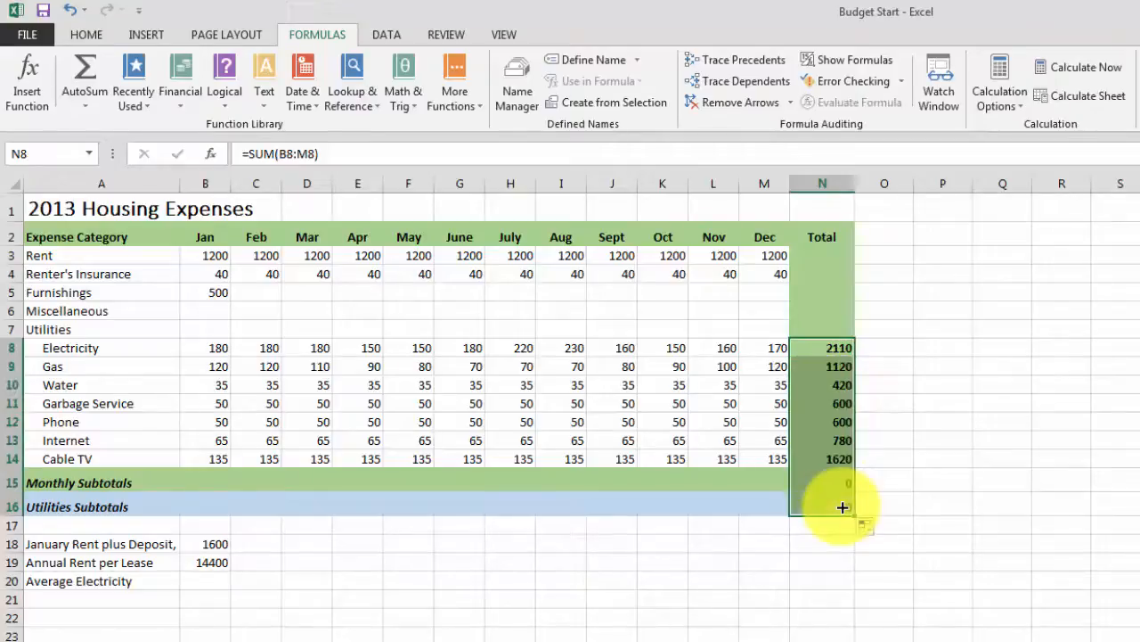
left_click(842, 347)
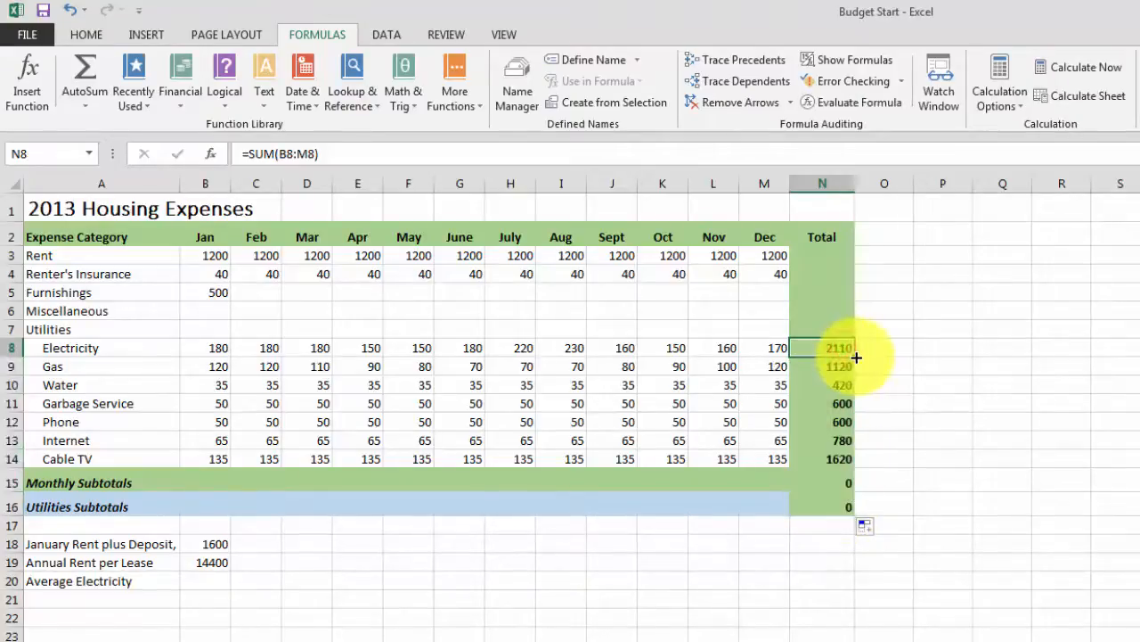
left_click_drag(855, 356, 854, 242)
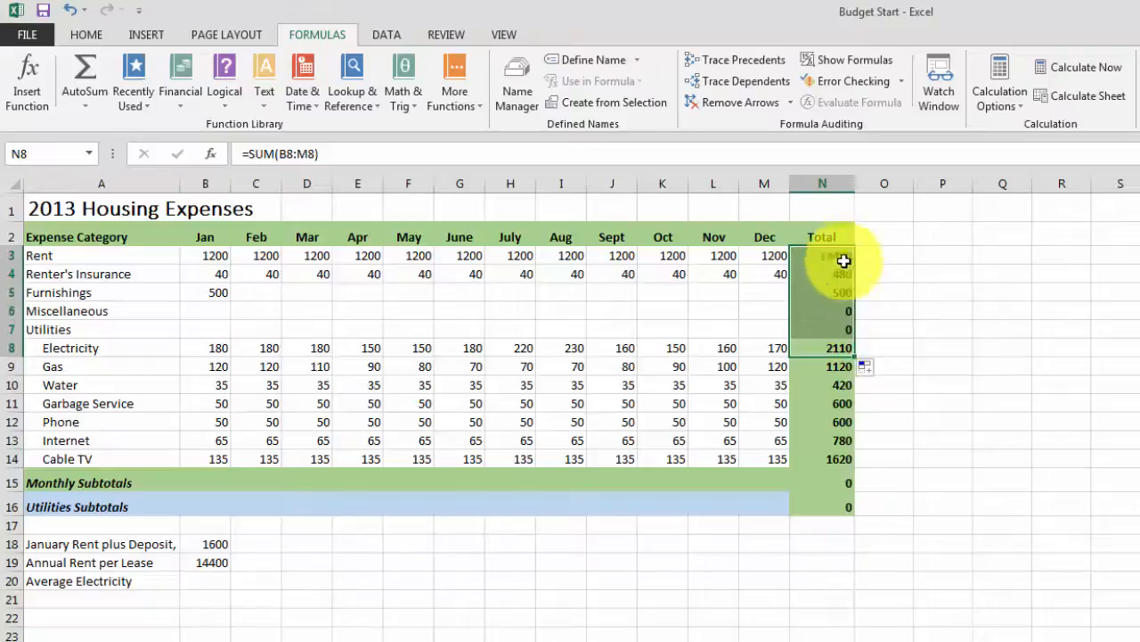
left_click(831, 334)
key("Delete")
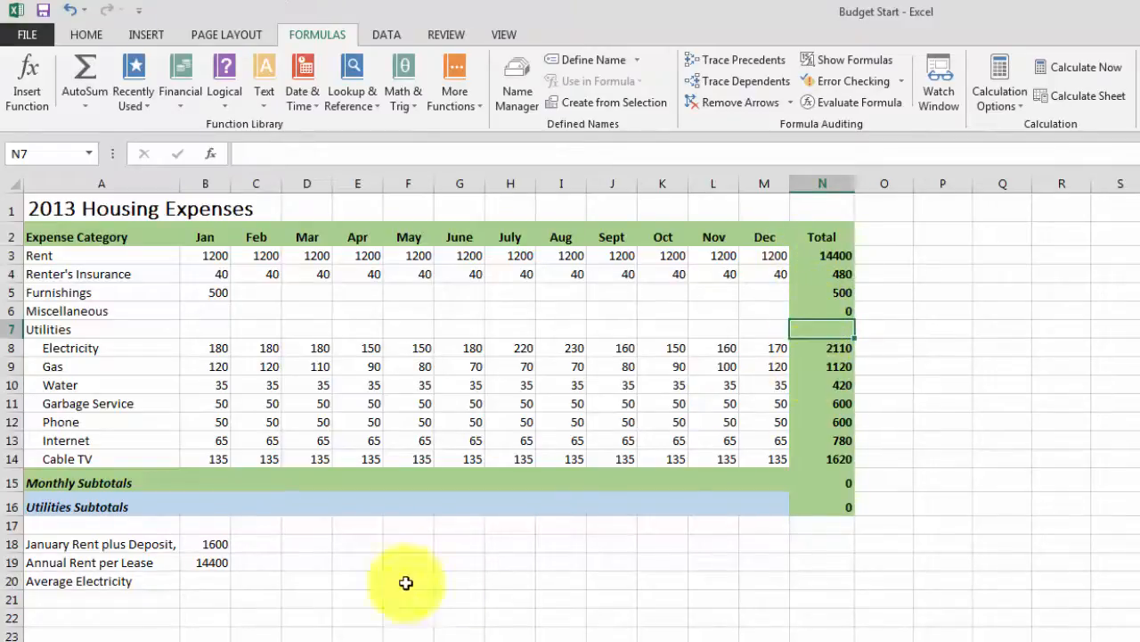
Step: Calculate the average monthly electricity cost in cell B20 with the formula =N8/12, referencing the Electricity total
left_click(221, 584)
type("=")
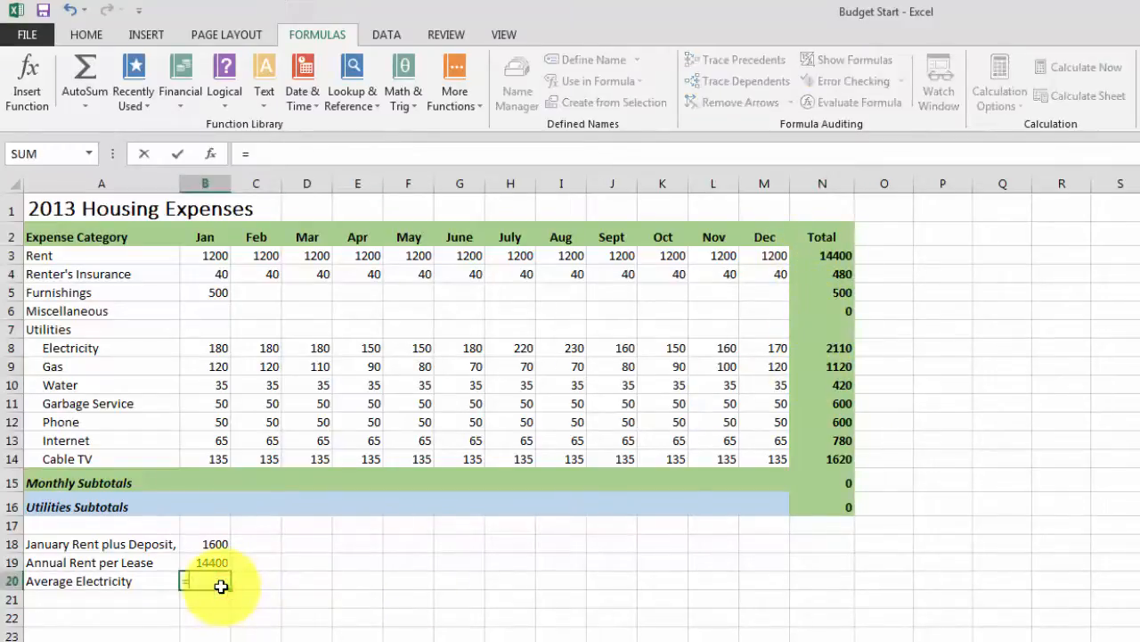
left_click(820, 354)
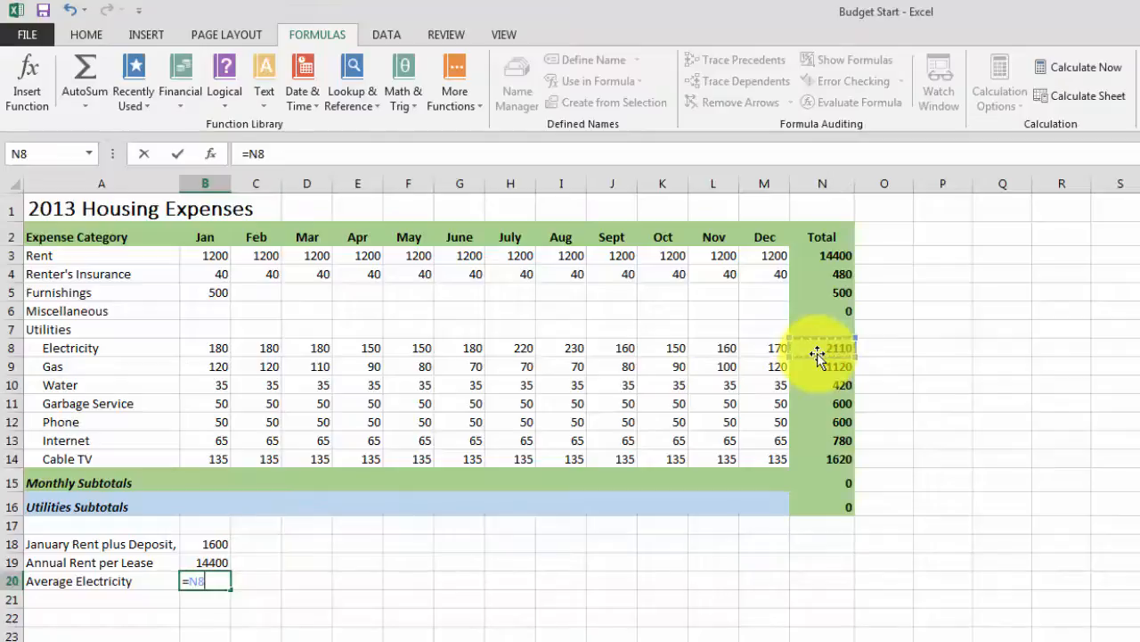
type("/12")
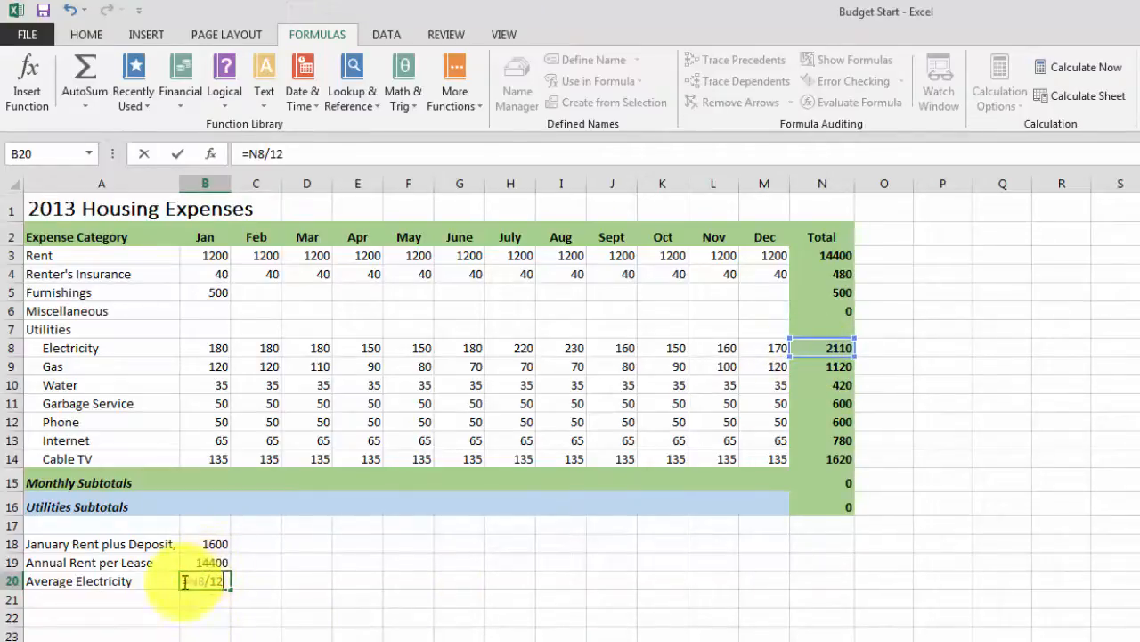
left_click(140, 607)
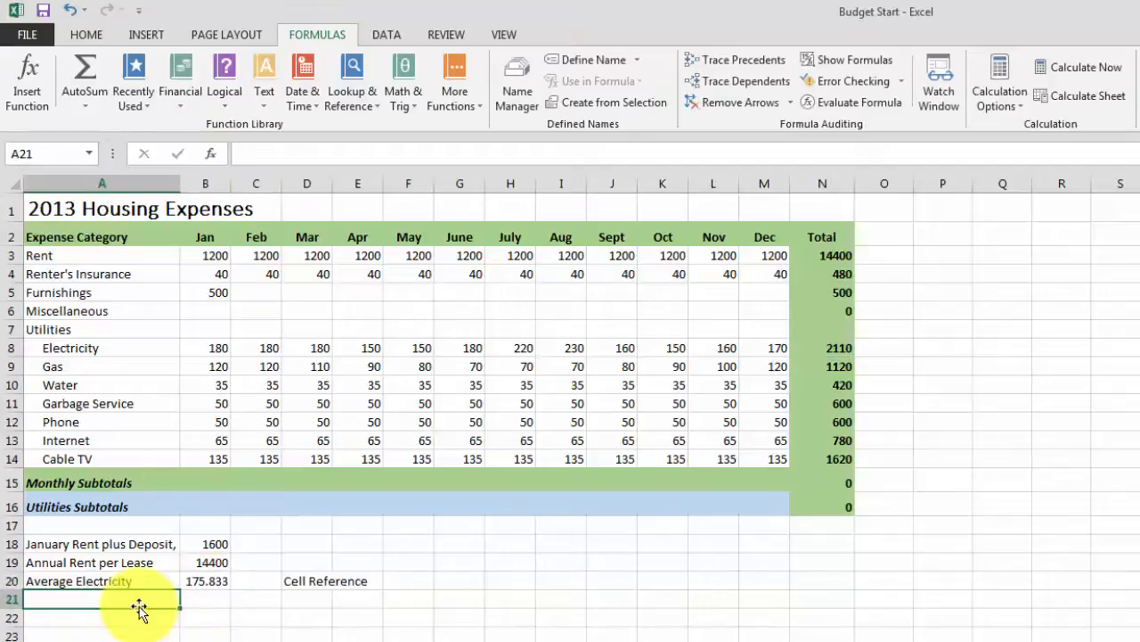
Step: Copy the average formula from cell B20 into cell B21
left_click(201, 583)
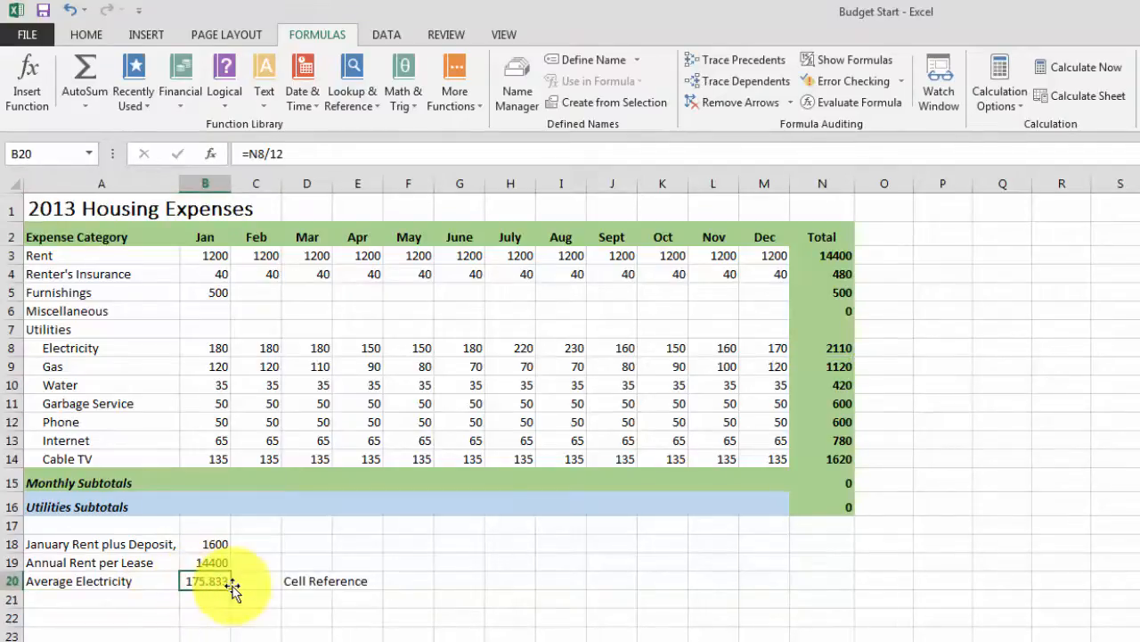
key("ctrl+c")
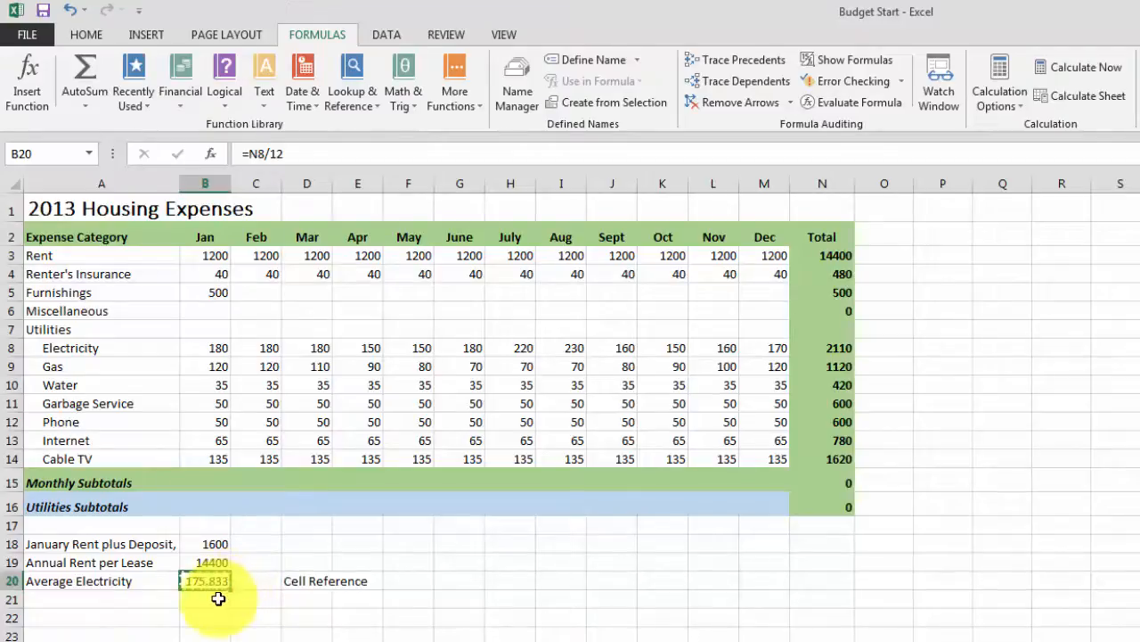
left_click(216, 599)
key("ctrl+v")
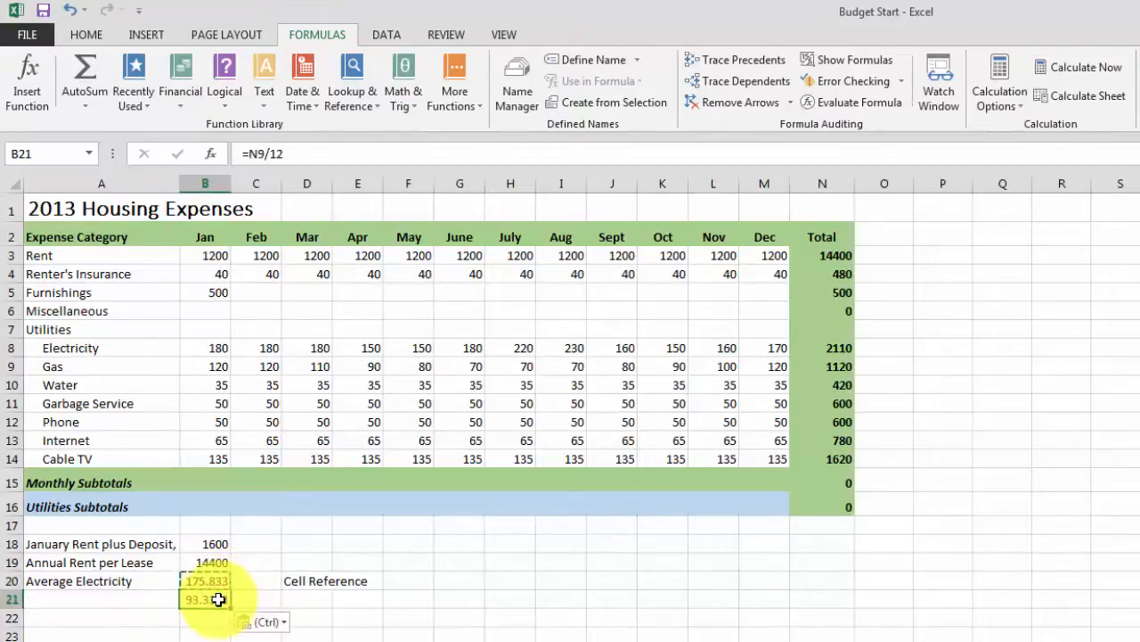
Step: Label cell A21 as Average Gas
left_click(141, 605)
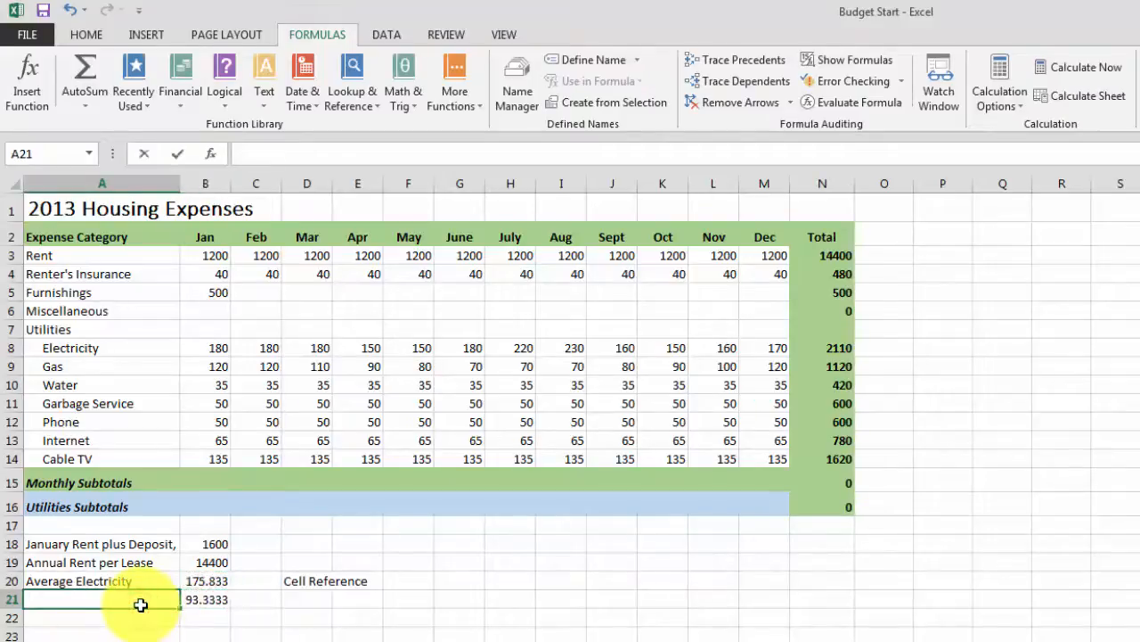
type("Average Elecrage ")
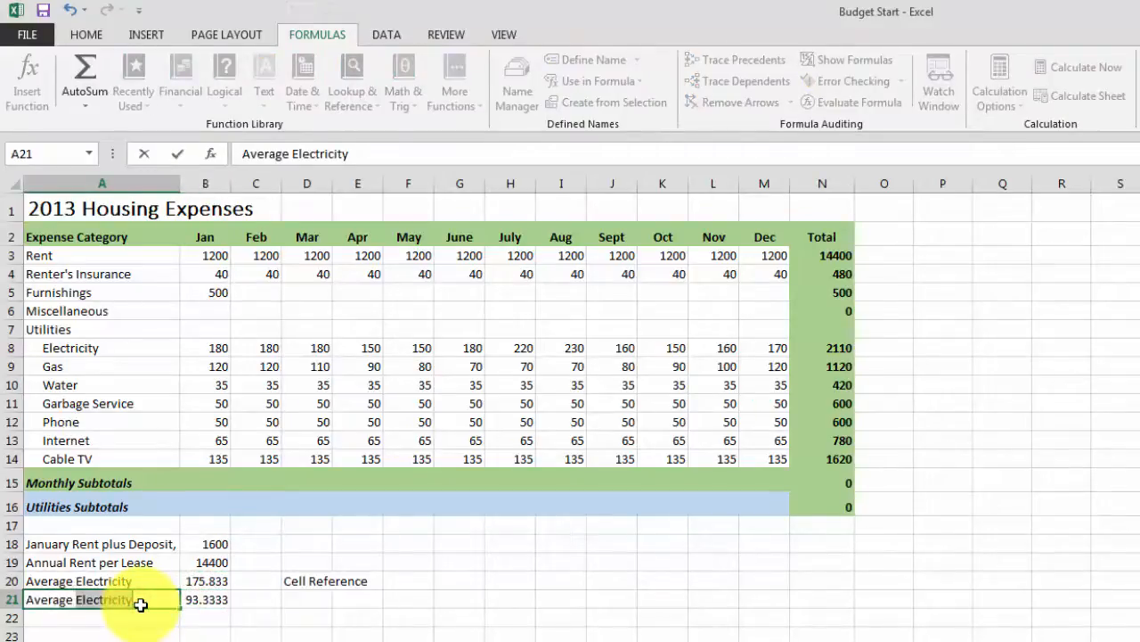
type("Gas")
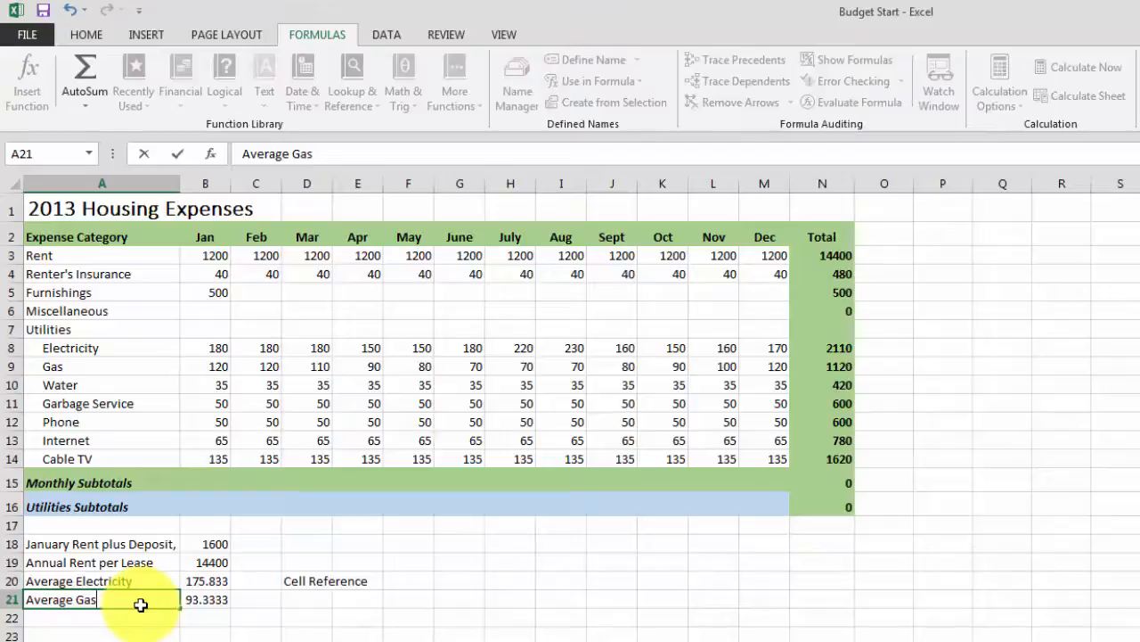
key("Return")
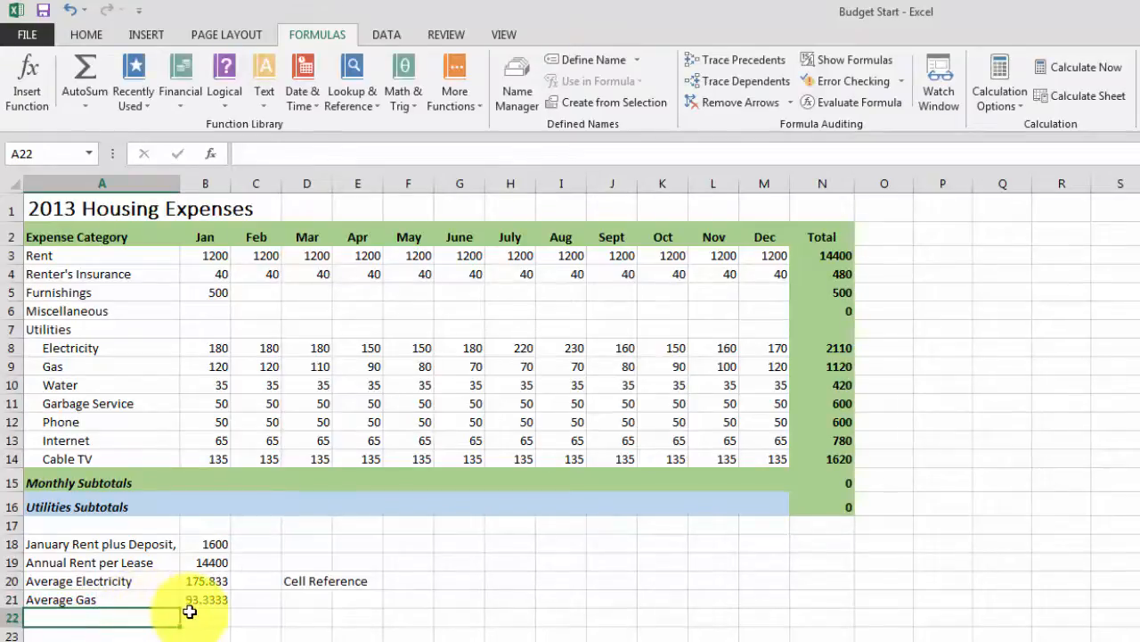
Step: Show the worksheet's formulas to examine the copied average formula in cell B21, and return to showing values
key("ctrl+grave")
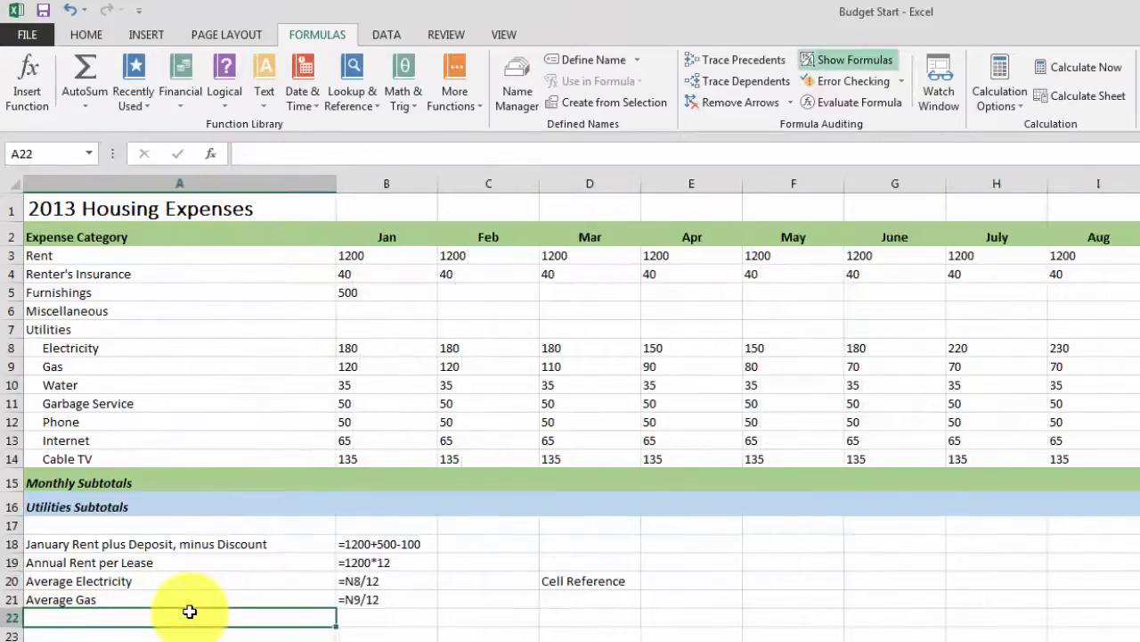
left_click(350, 600)
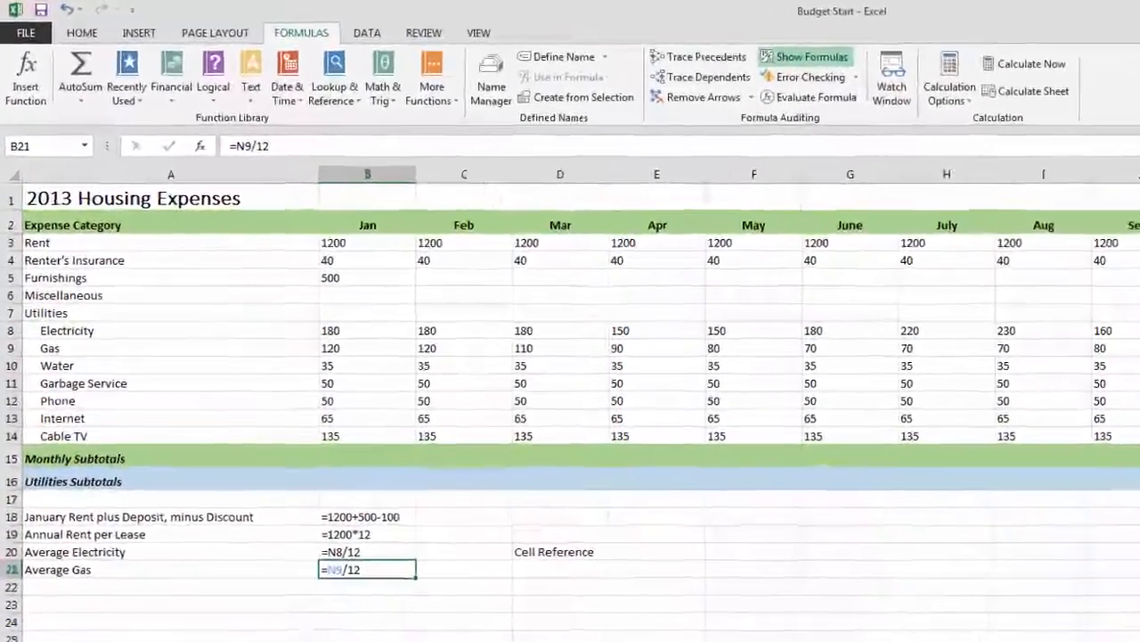
key("ctrl+grave")
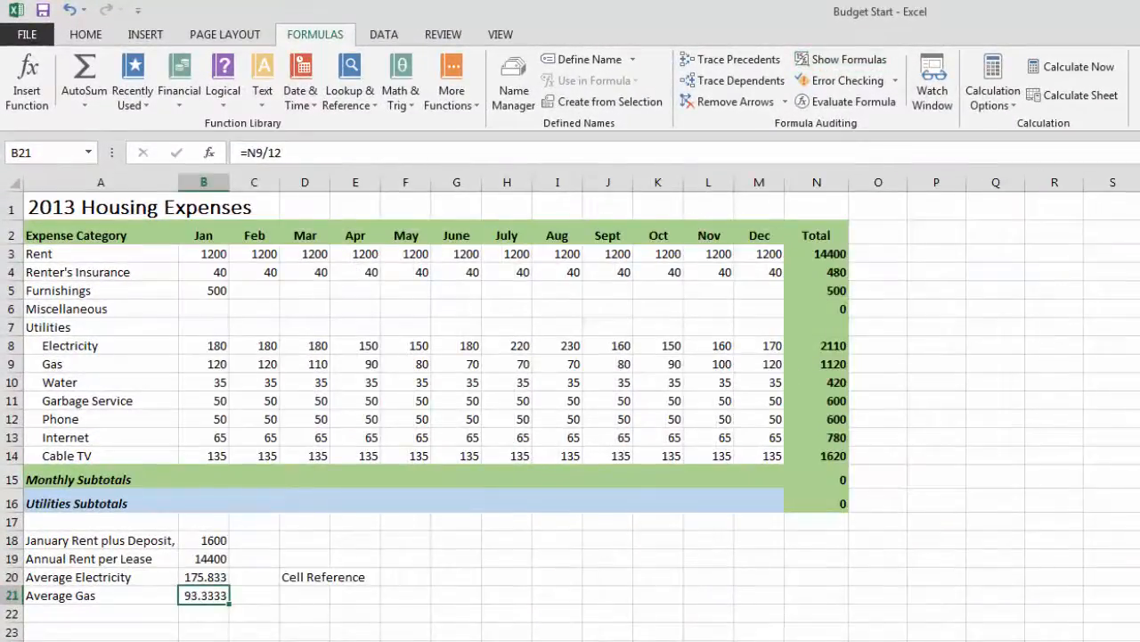
Step: Enter the note Relative Cell Reference in cell D21, beside the Average Gas row
left_click(301, 595)
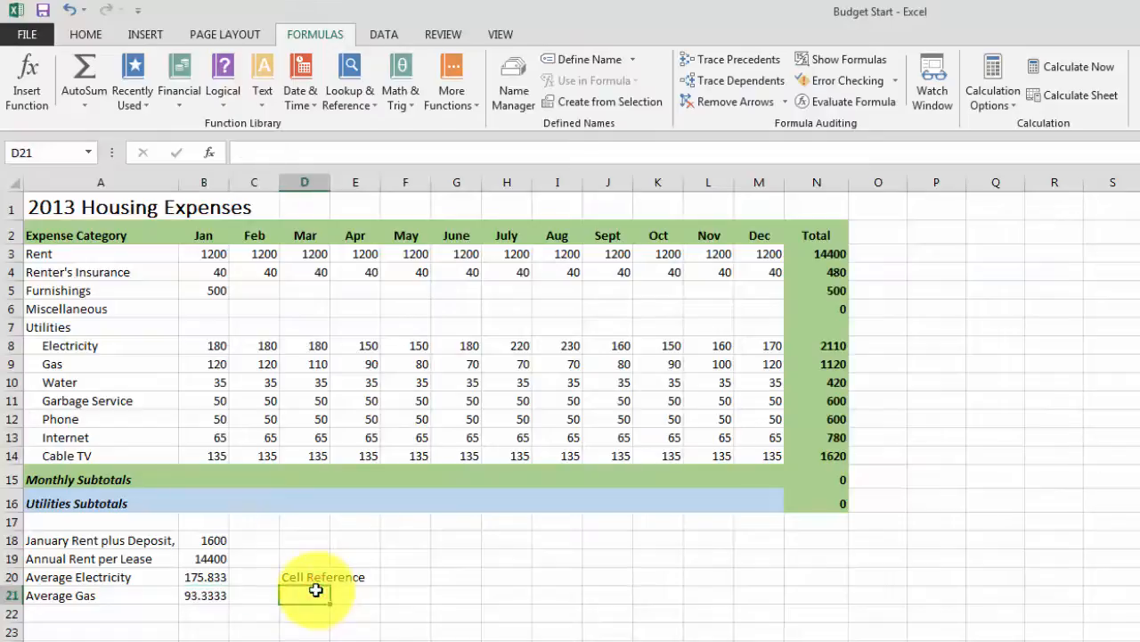
type("Relative Cell ")
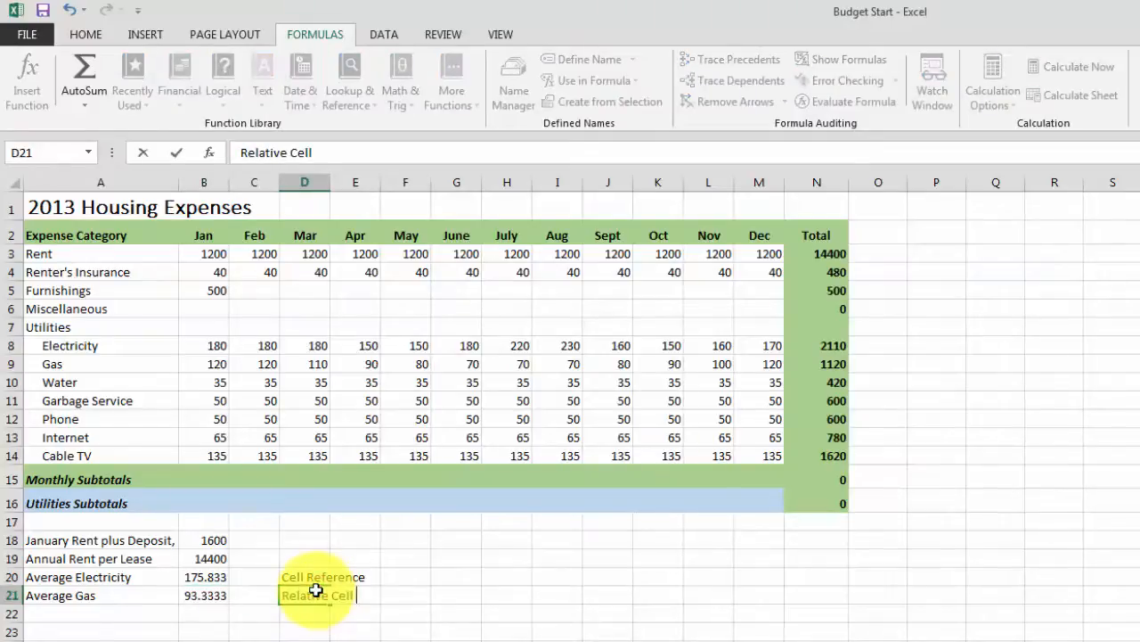
type("Reference")
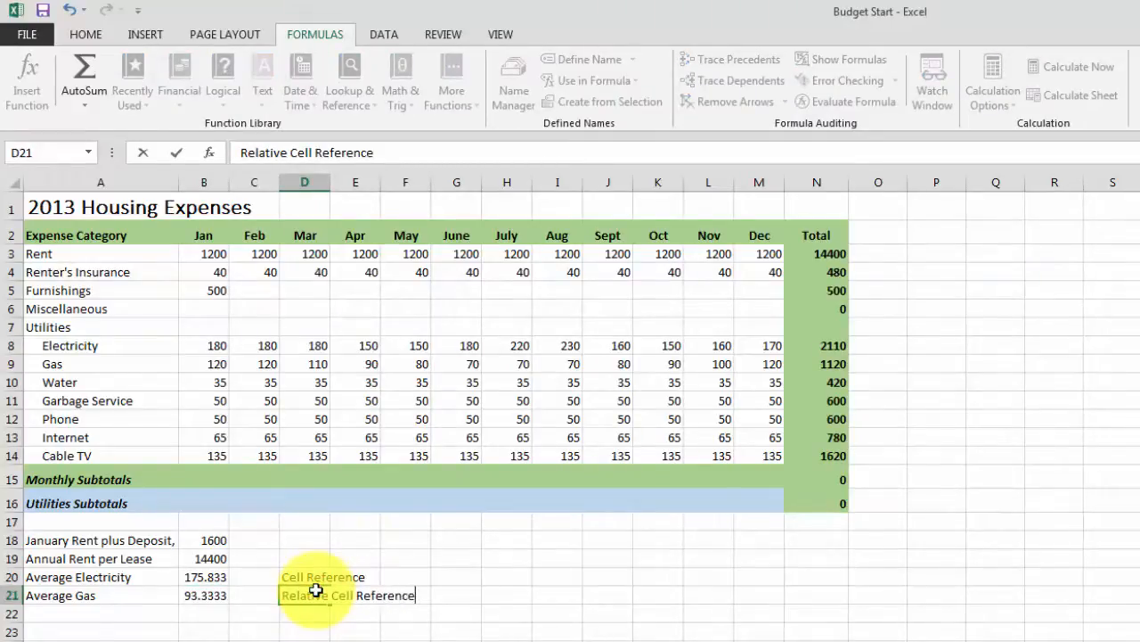
key("Return")
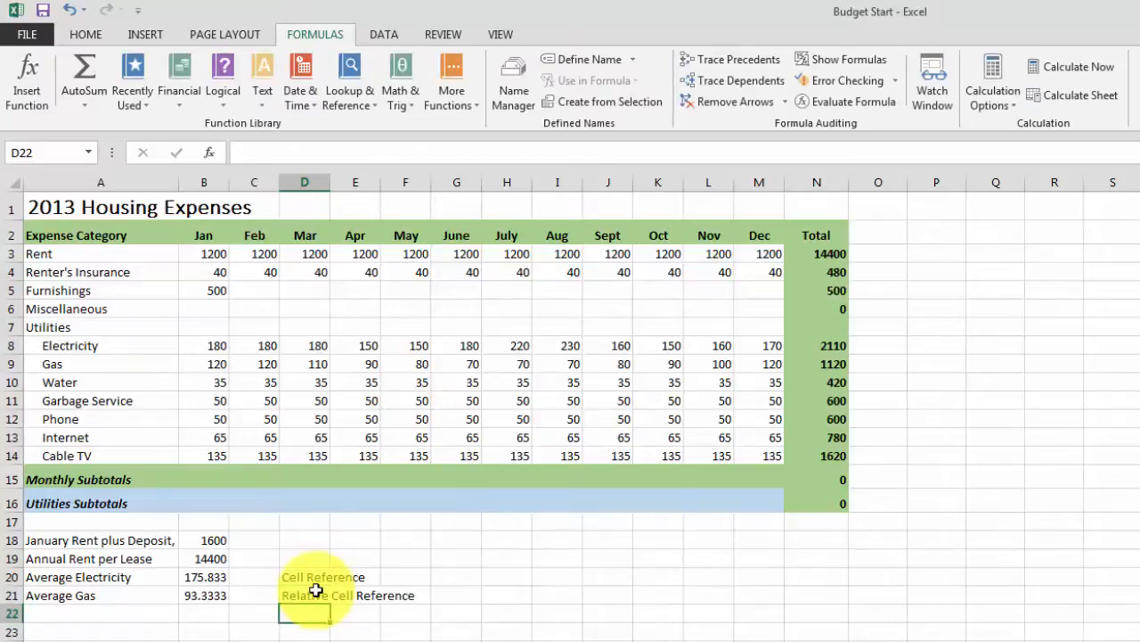